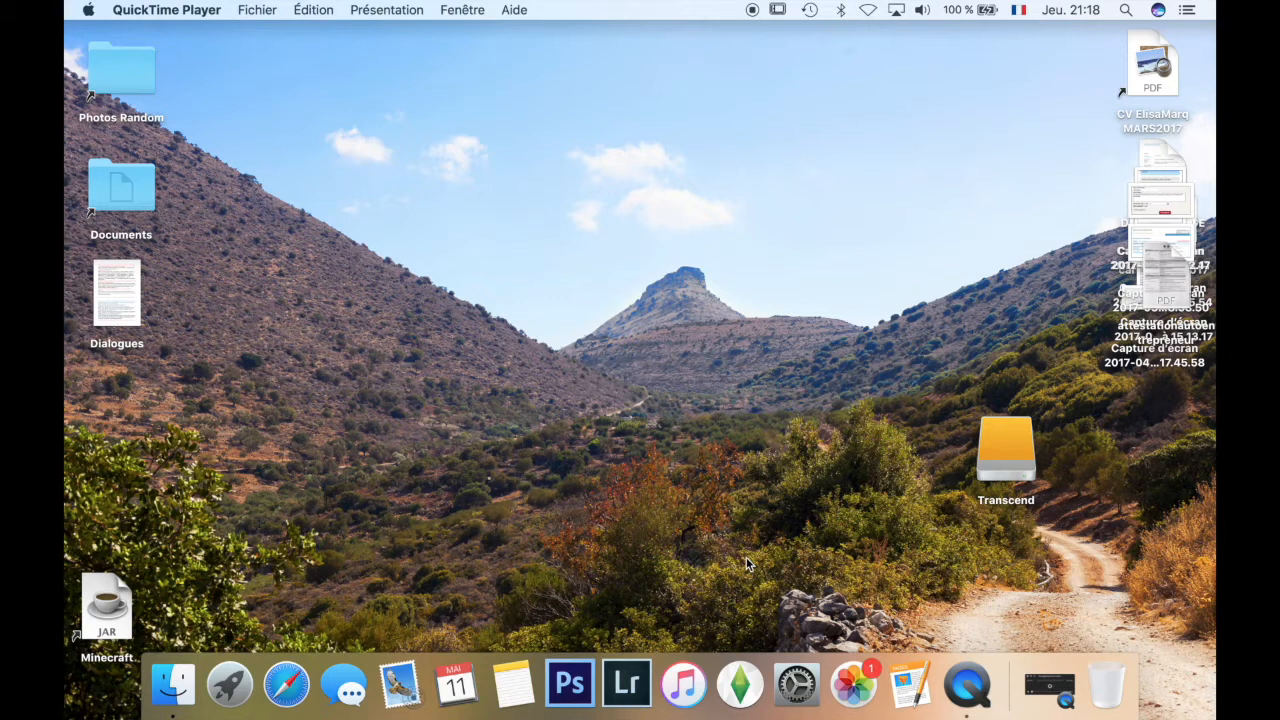
Switch to Lightroom and create a new catalogue named Donuts in the CULINAIRE/DONUT folder on the Transcend drive.
click(1031, 473)
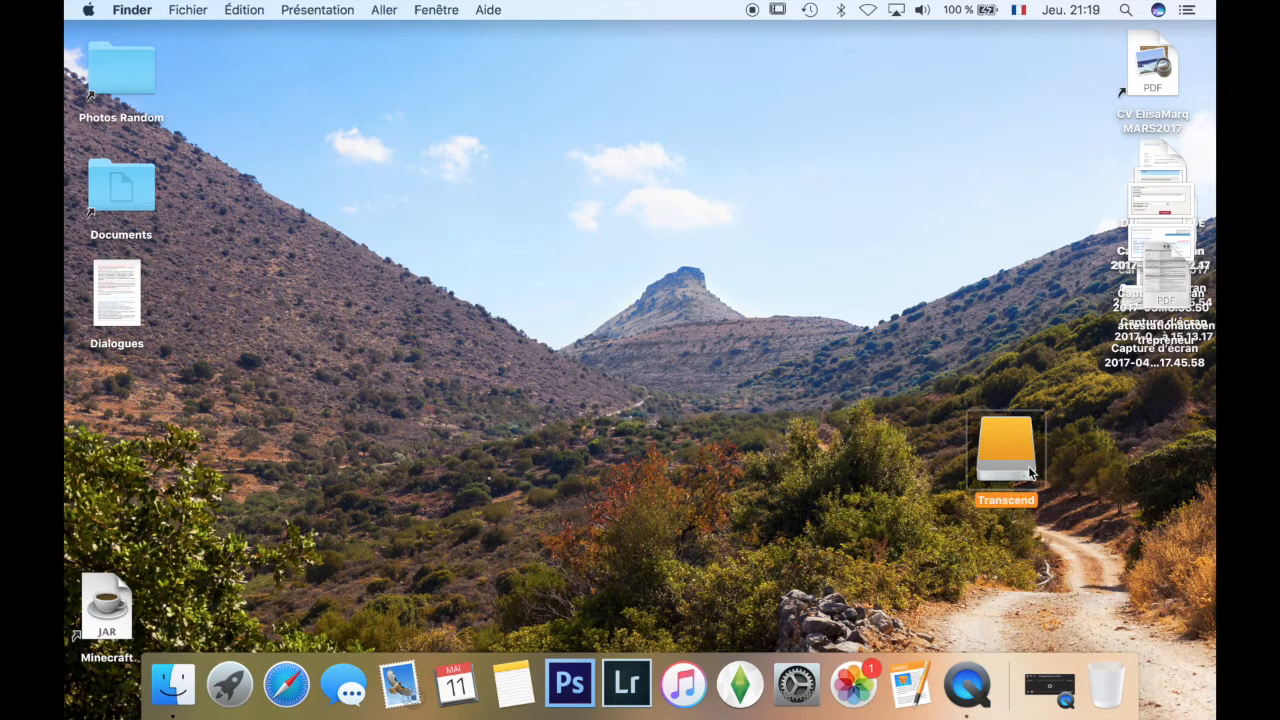
click(626, 684)
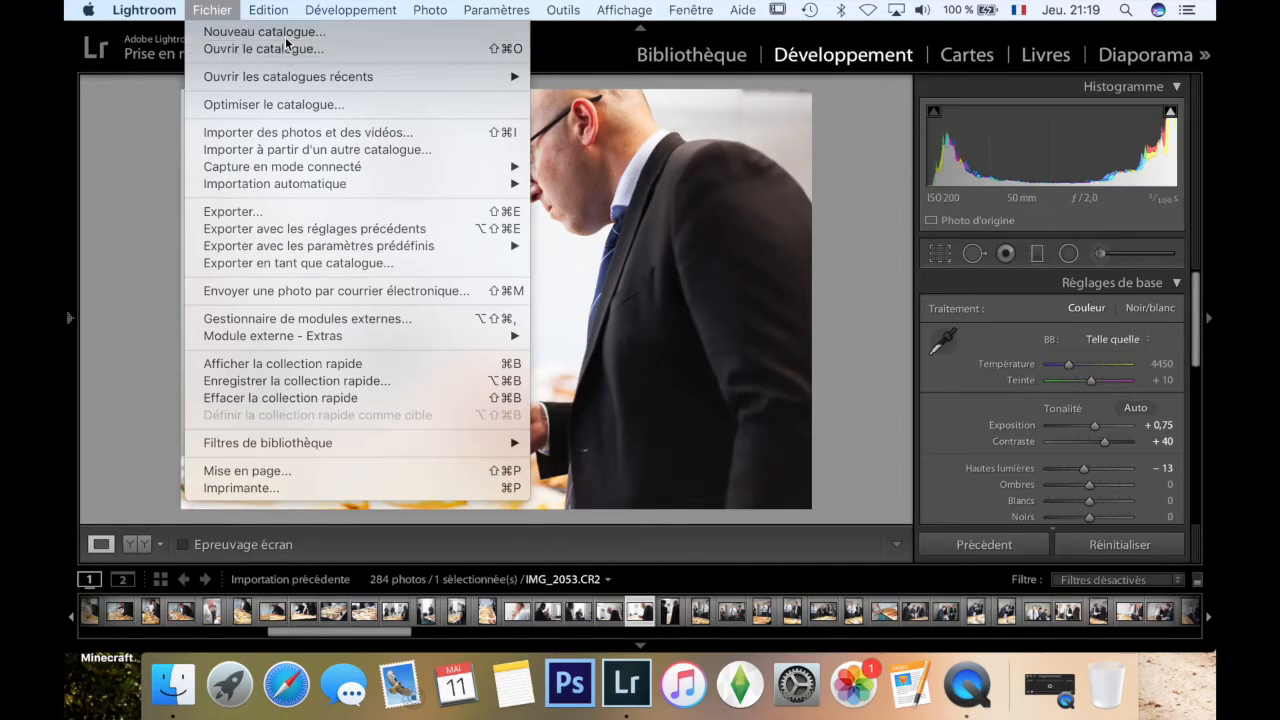
click(285, 45)
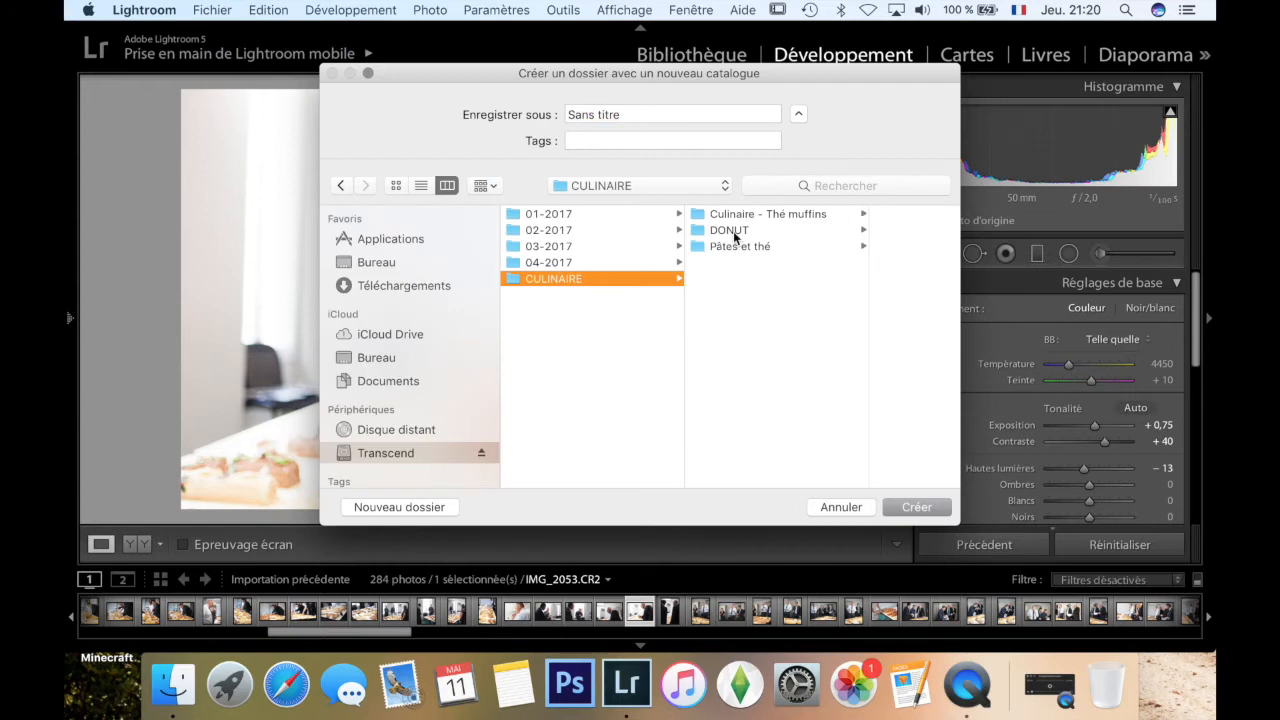
click(733, 231)
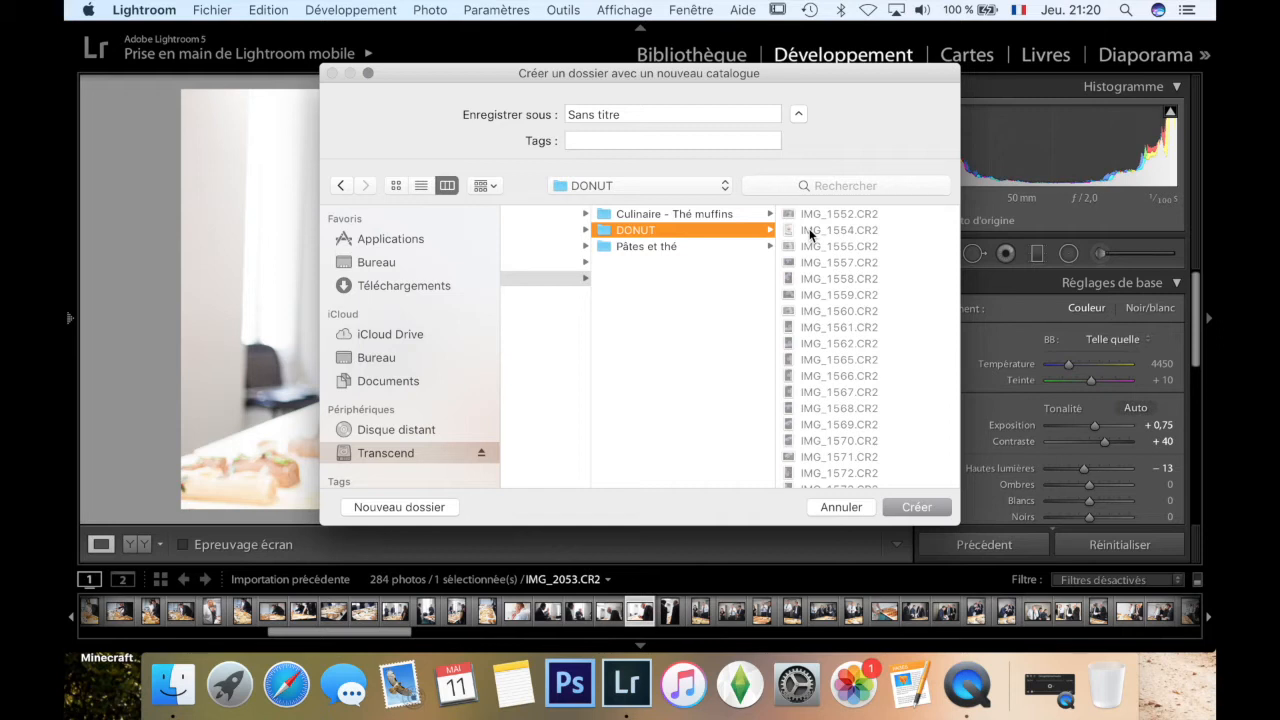
triple_click(625, 106)
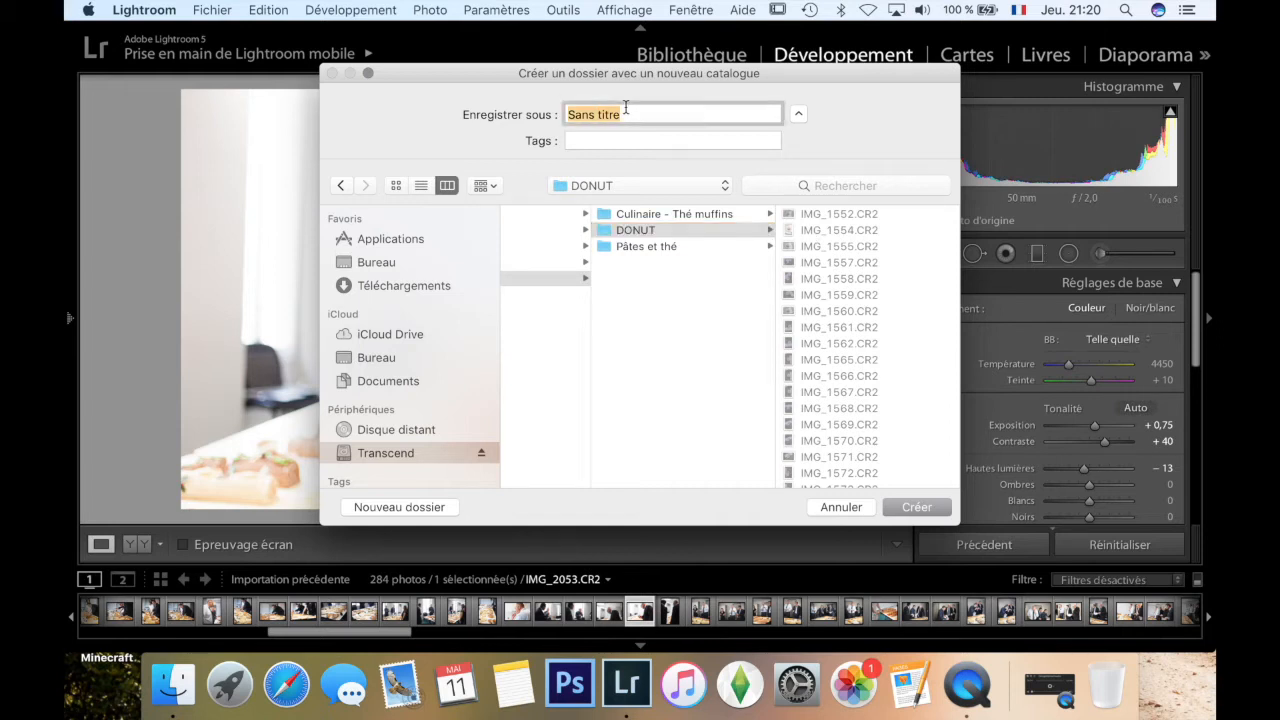
text(Donuts)
click(905, 511)
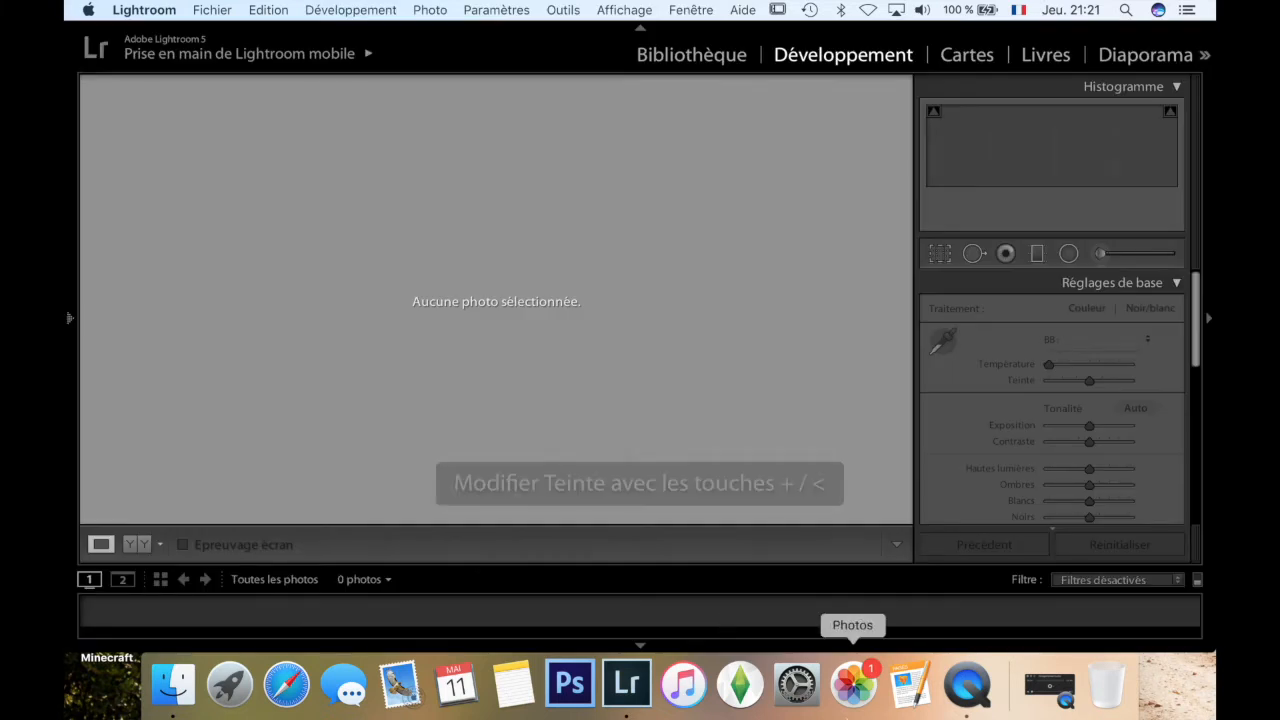
Switch to Finder and open the DONUT folder under Photos/2017/CULINAIRE on the Transcend drive.
click(178, 688)
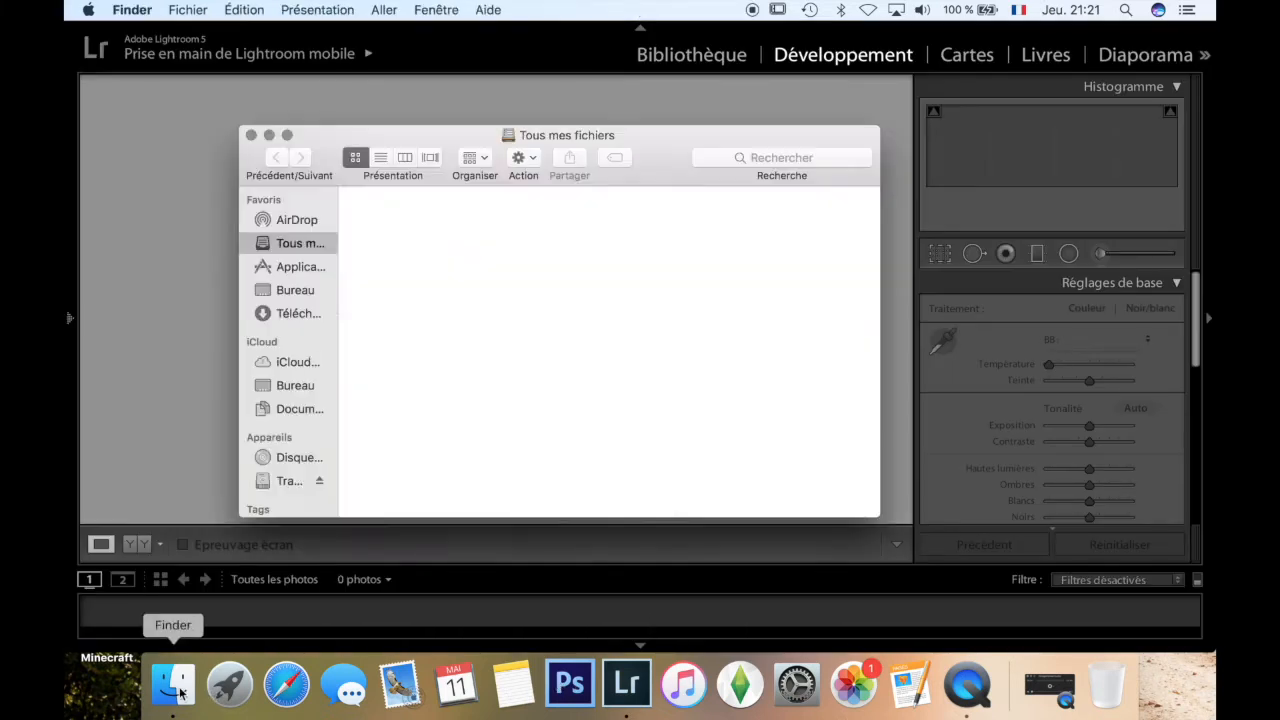
click(286, 482)
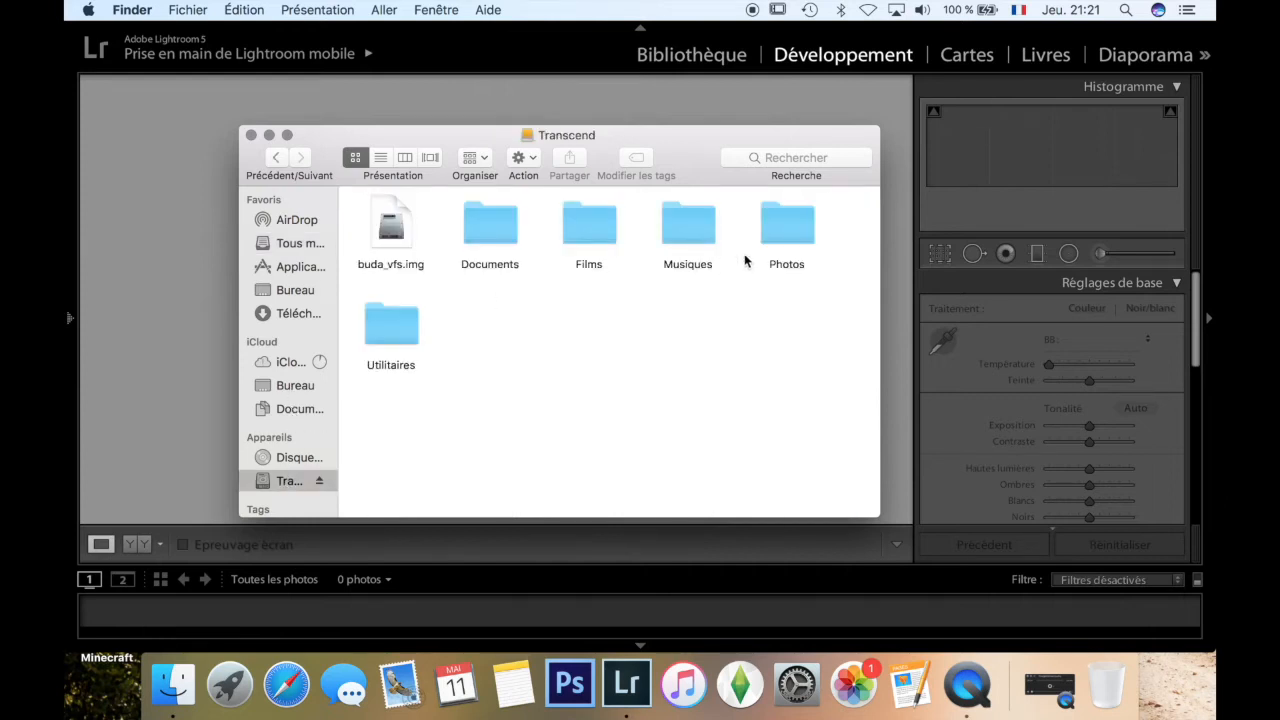
double_click(777, 238)
double_click(596, 334)
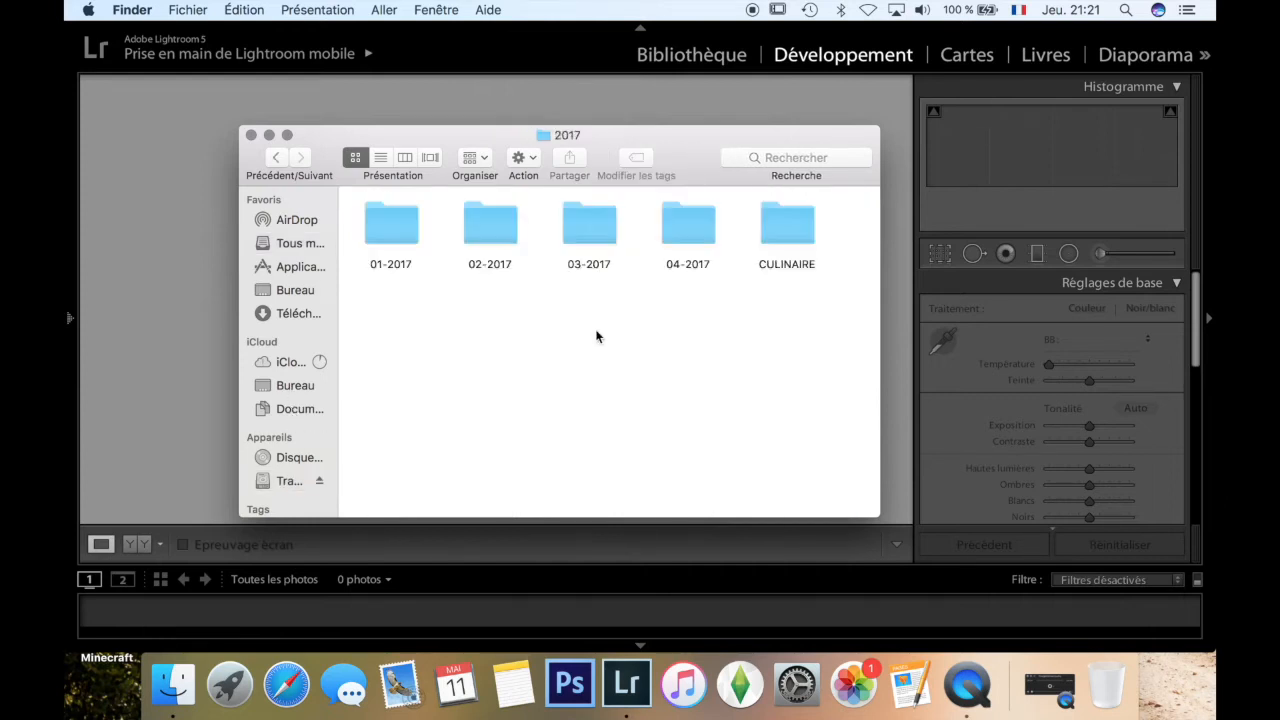
double_click(797, 237)
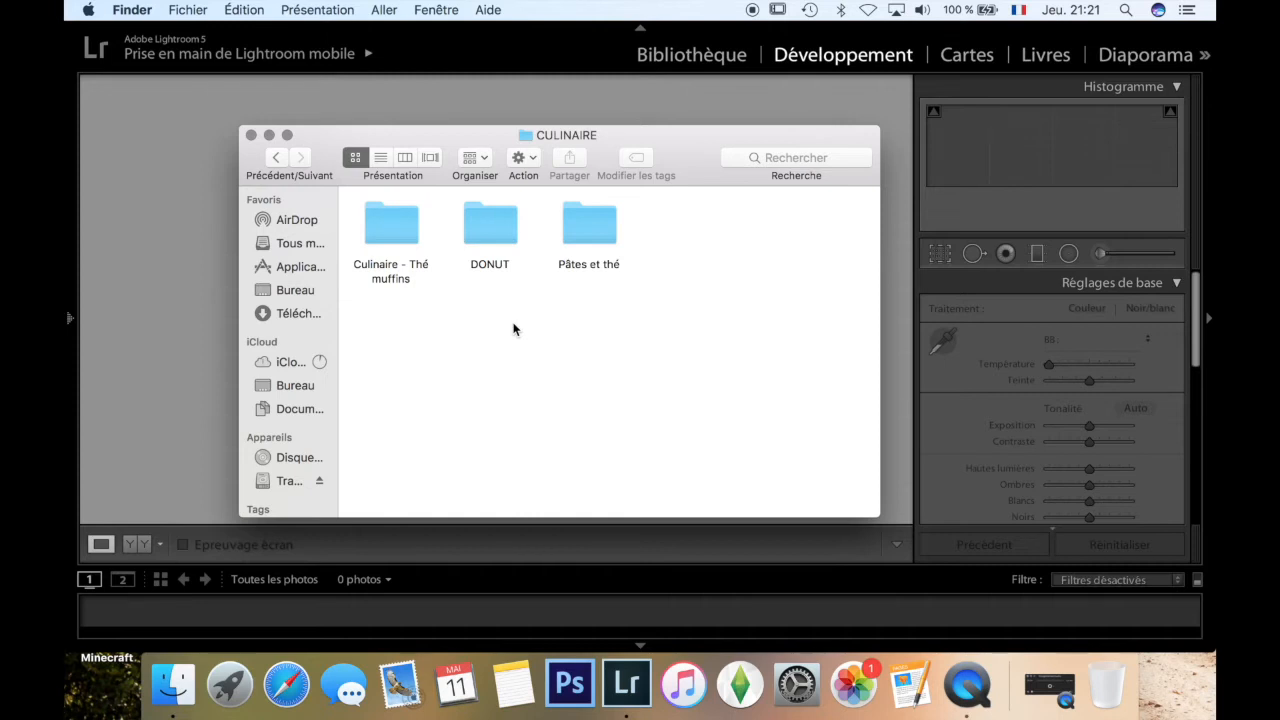
double_click(487, 228)
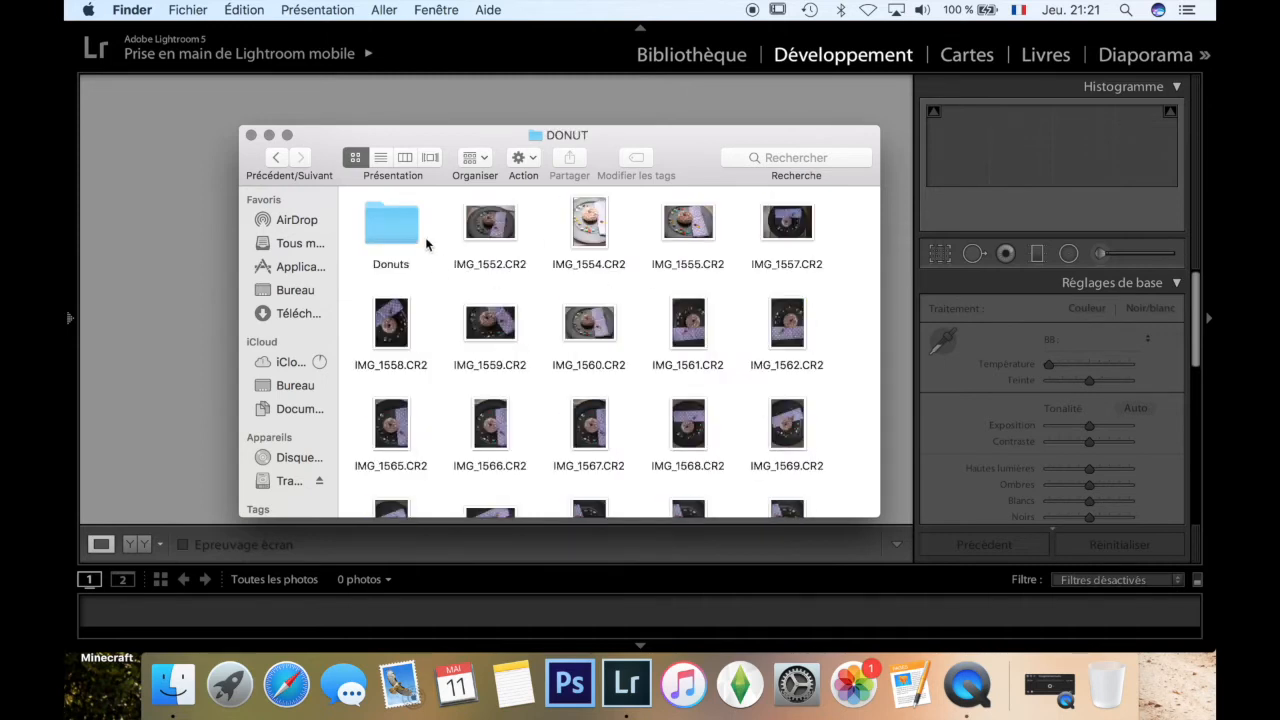
Select all the CR2 photos in the DONUT folder, without the Donuts subfolder, and send them to Lightroom for import.
scroll(829, 506, down, 10)
drag(829, 506, 363, 189)
super+click(396, 209)
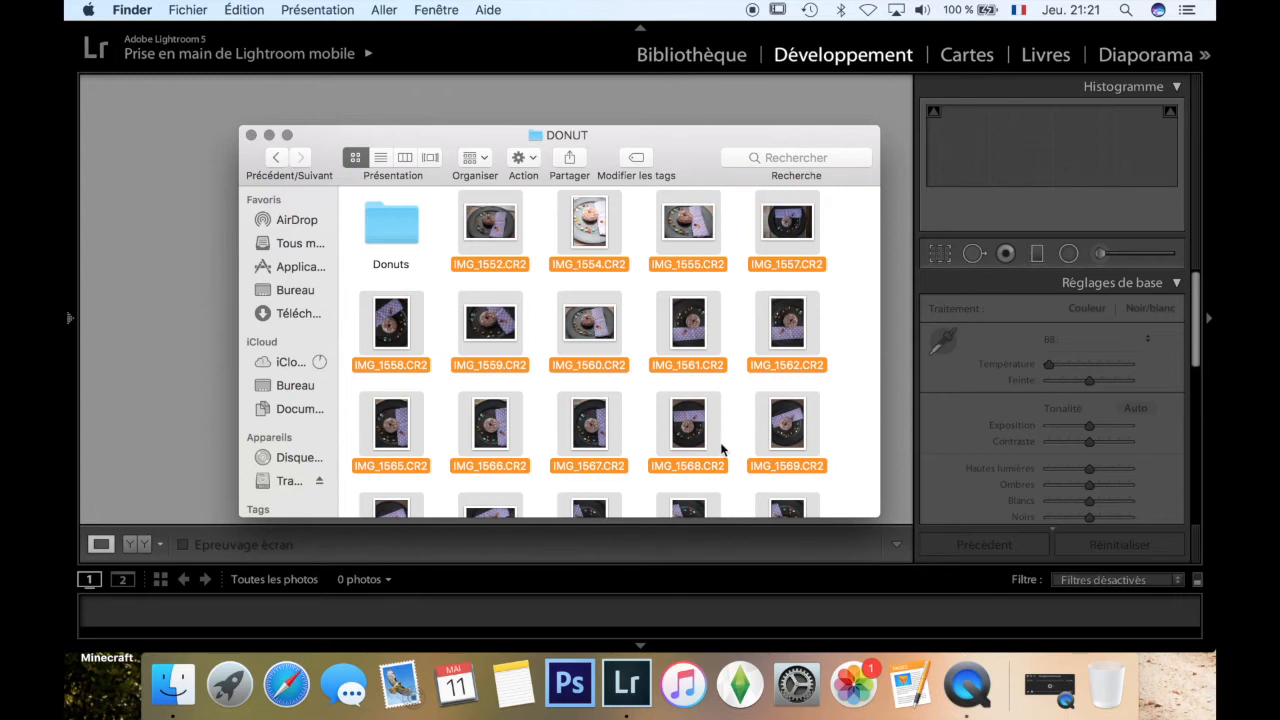
drag(390, 438, 624, 703)
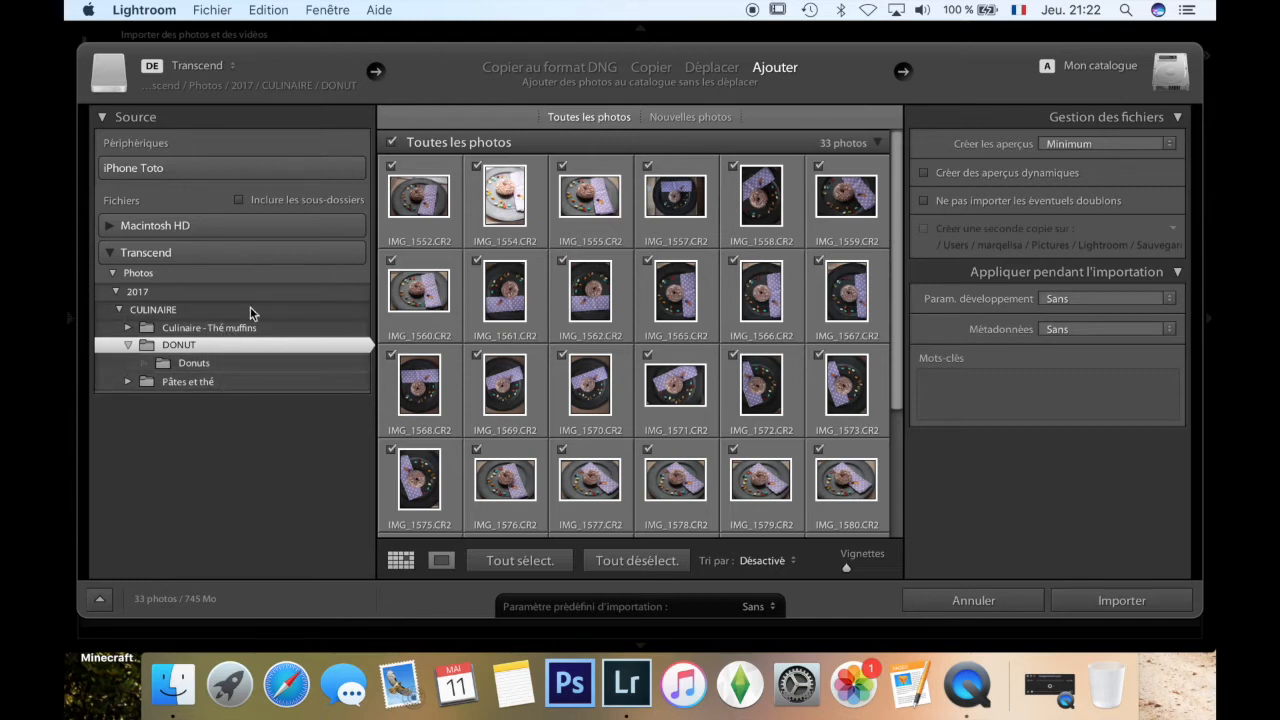
Review the checked DONUT photos and import them all with the Ajouter option.
scroll(709, 455, down, 5)
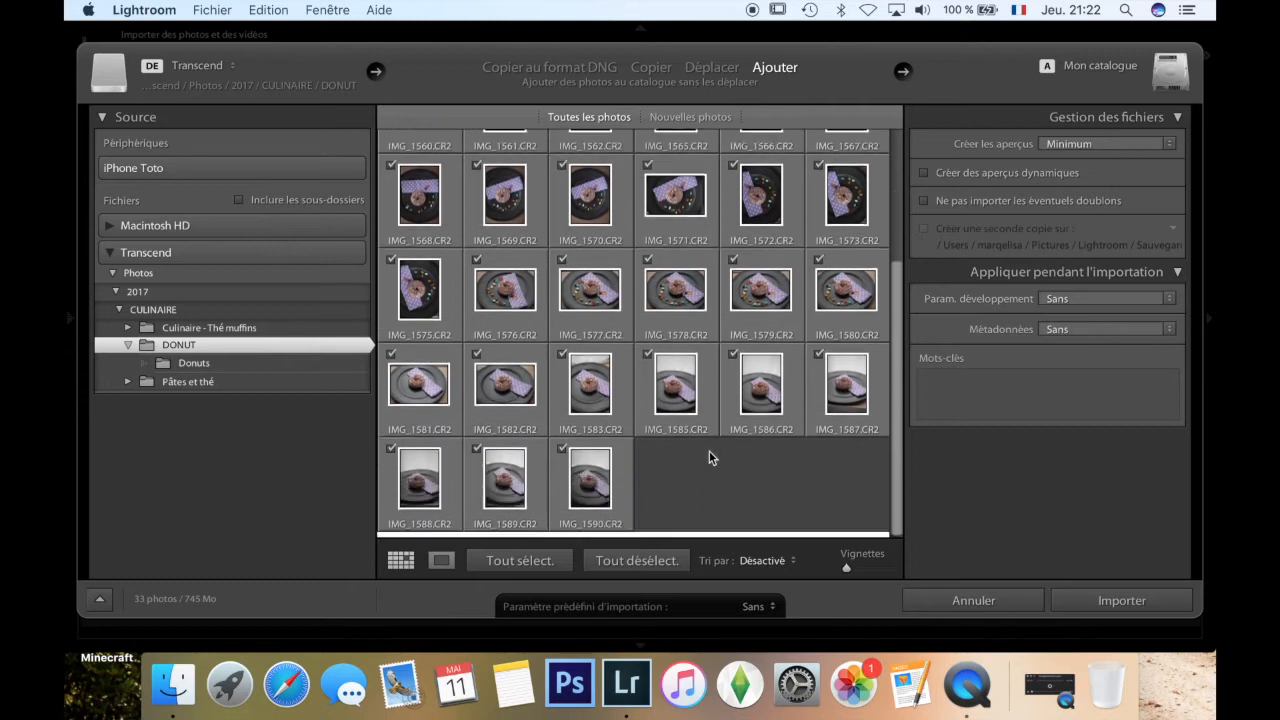
scroll(680, 369, up, 5)
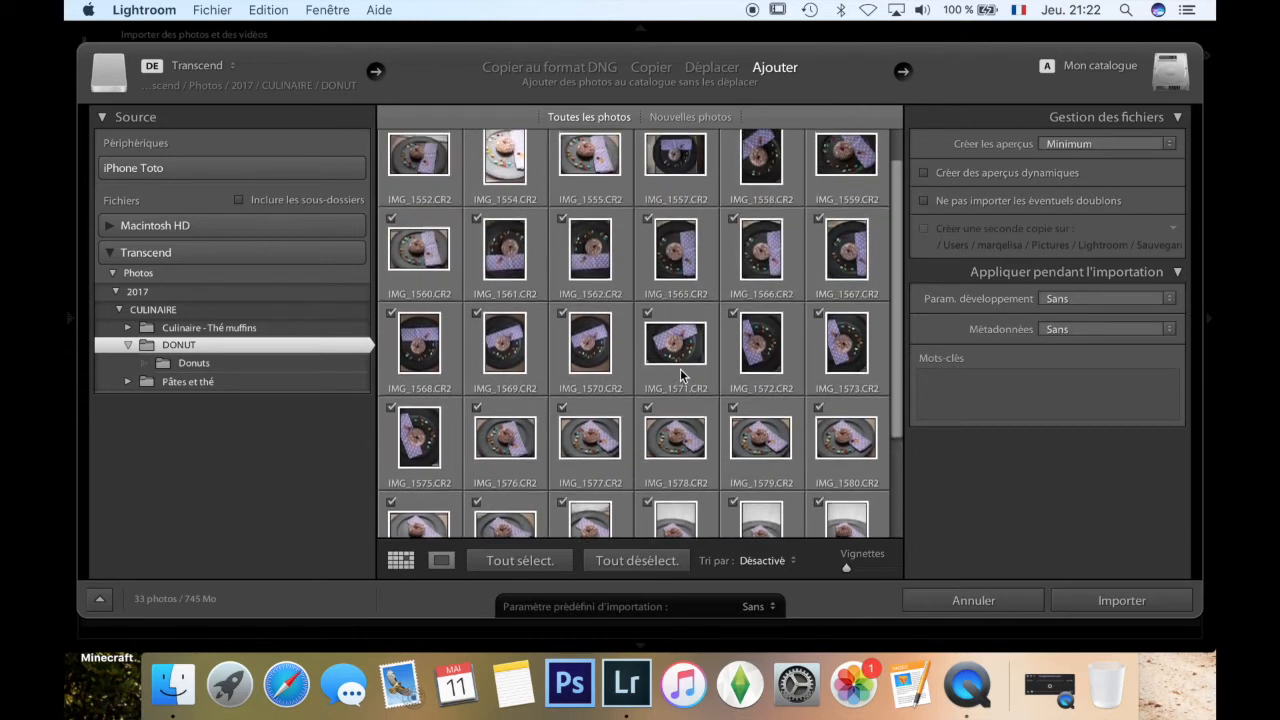
scroll(680, 369, up, 2)
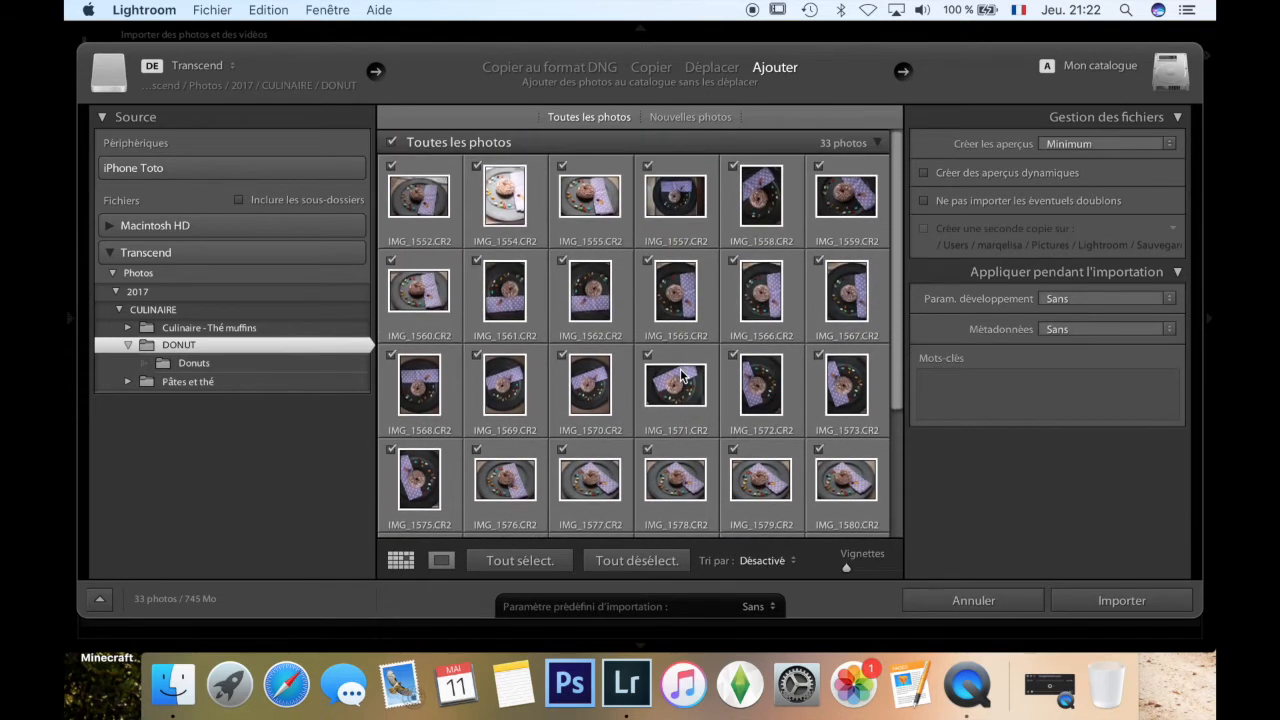
click(1107, 601)
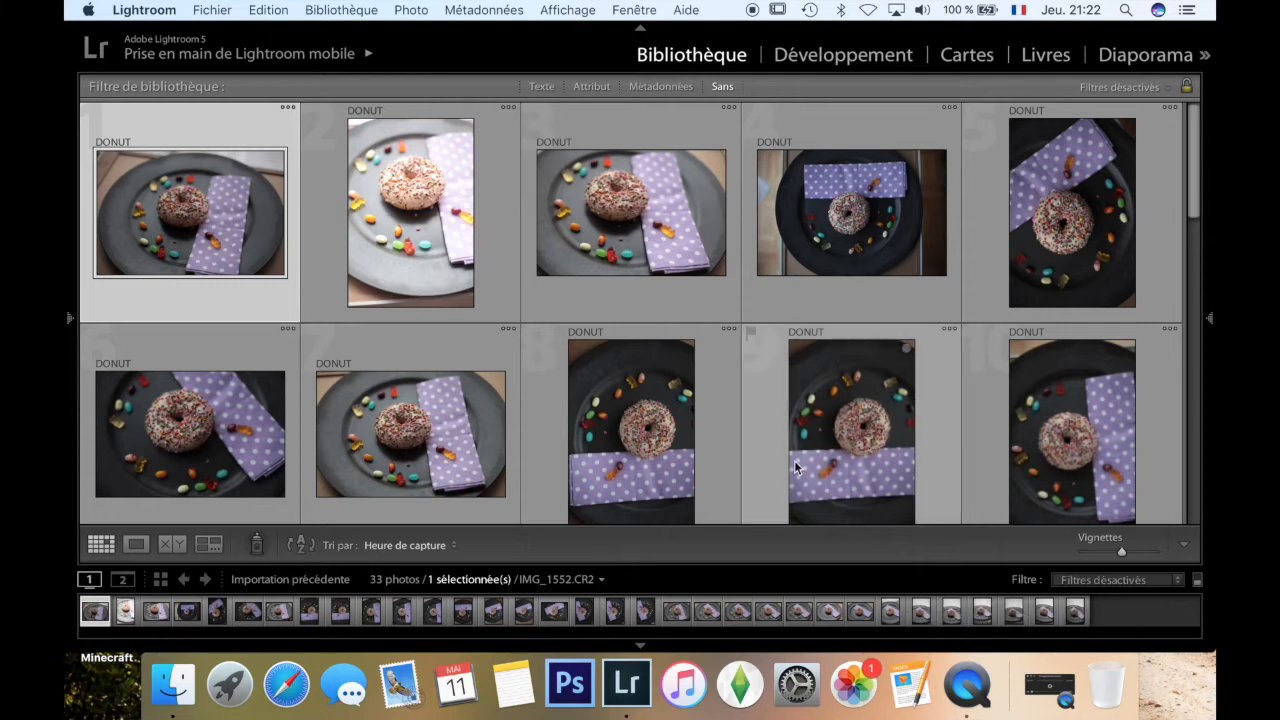
Look over the imported photos, display IMG_1552.CR2 on its own and open it in the Développement module.
scroll(809, 477, down, 10)
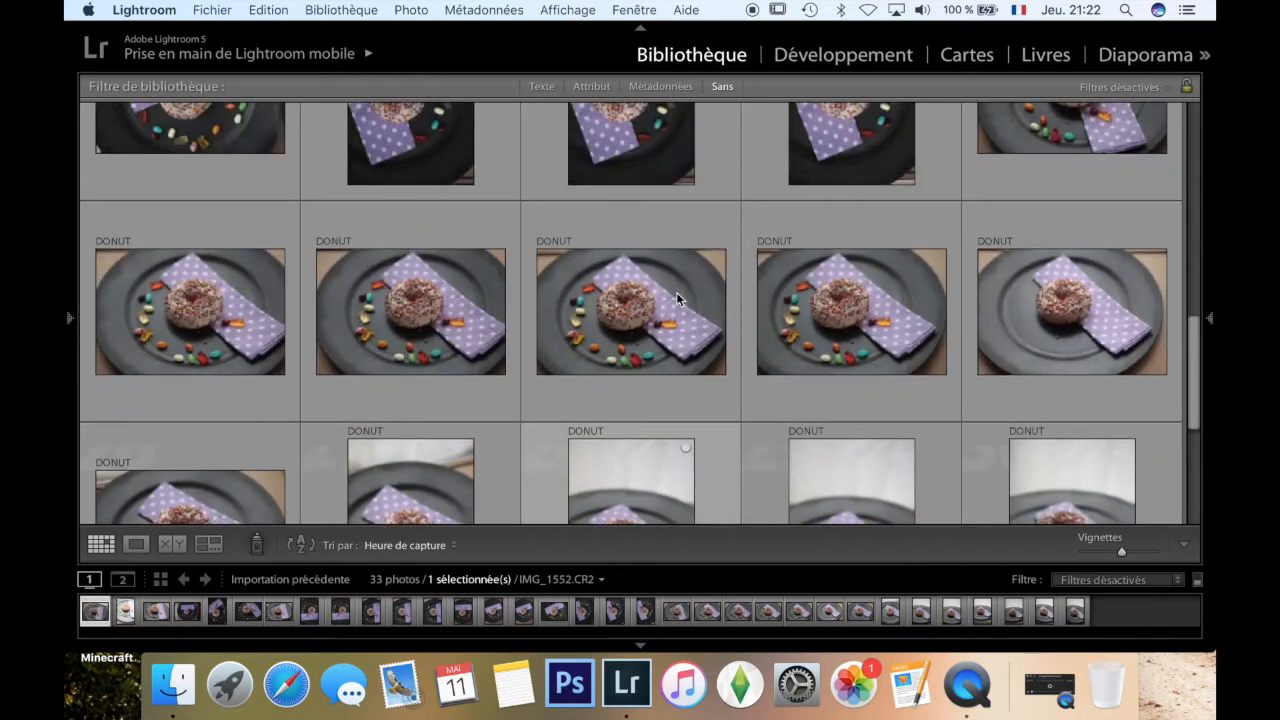
key(Home)
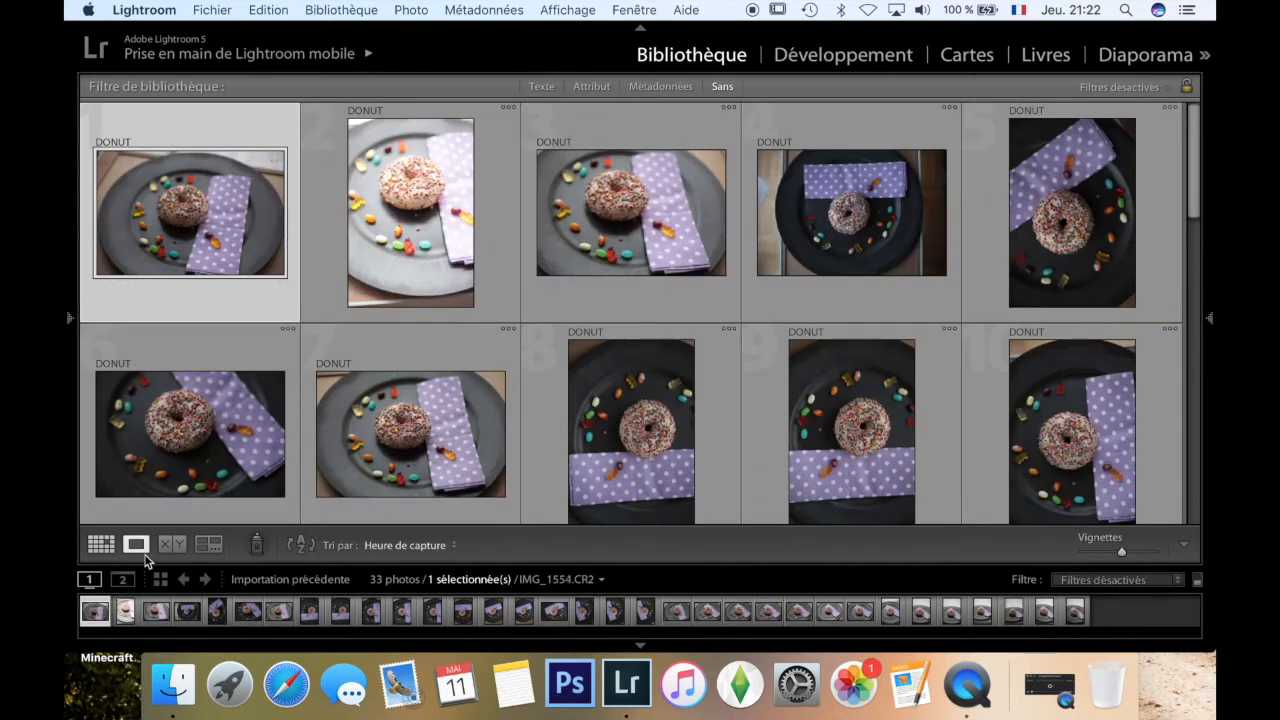
click(137, 545)
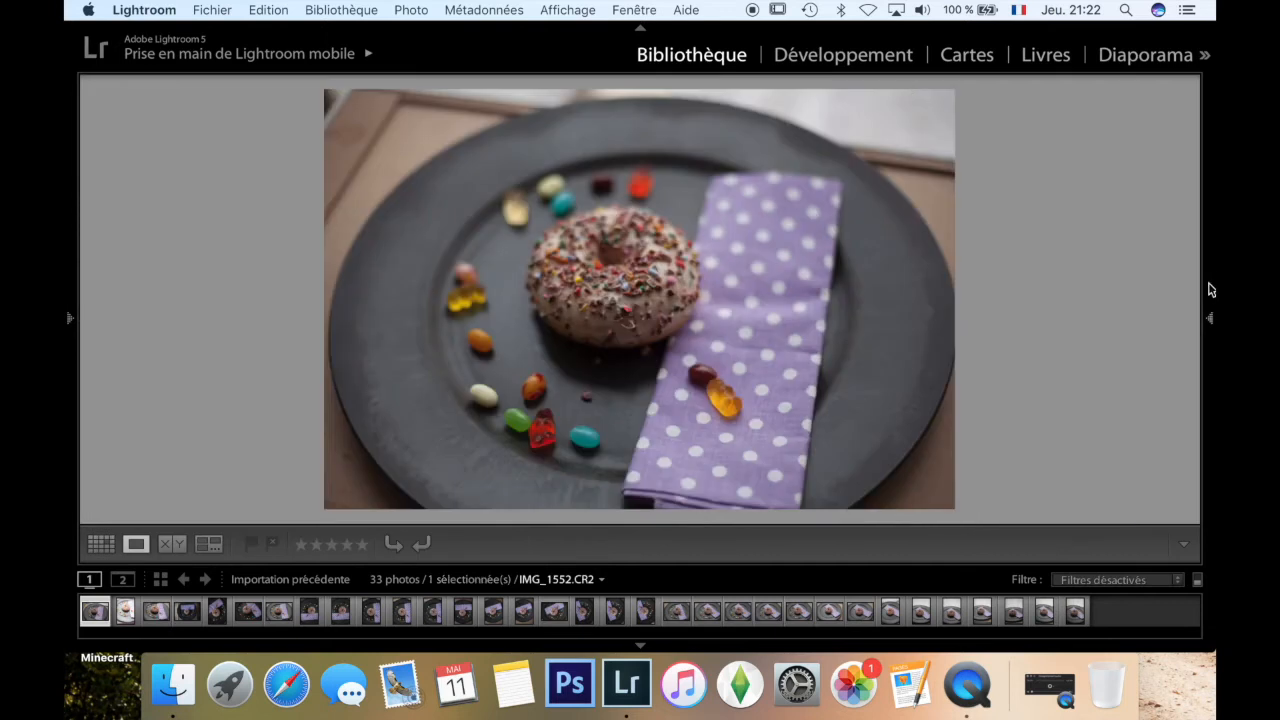
click(1212, 299)
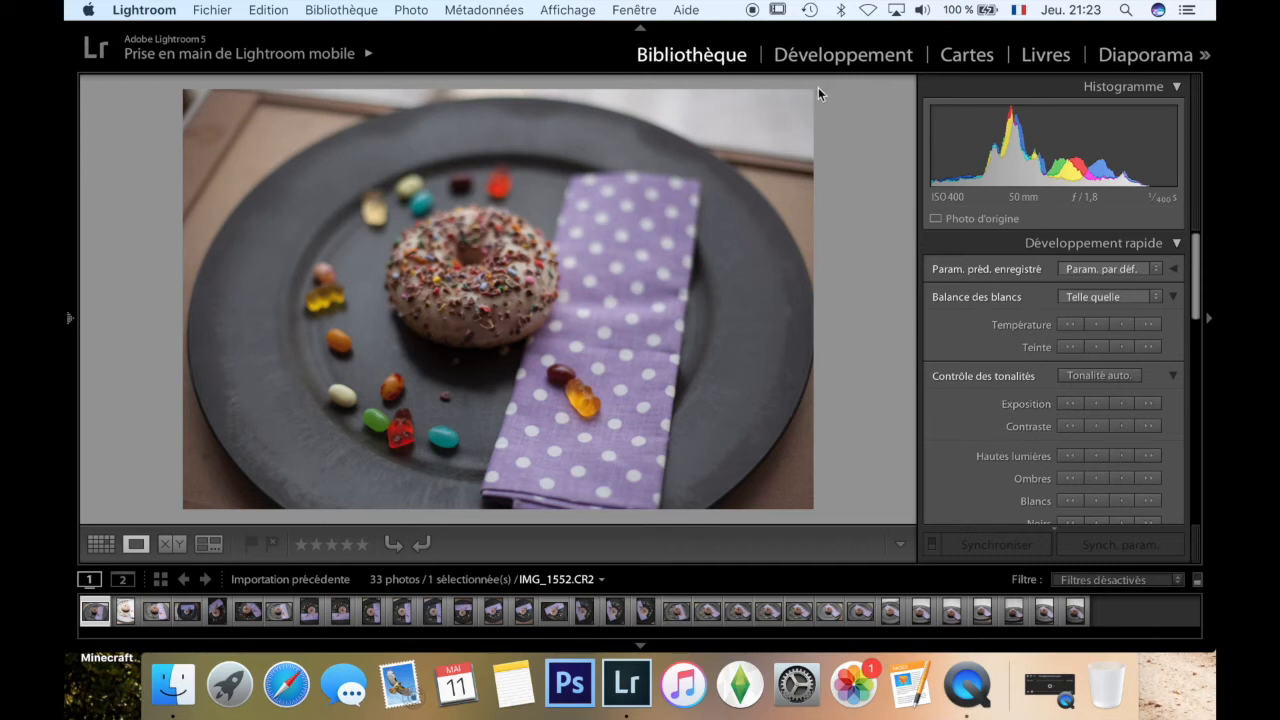
click(845, 56)
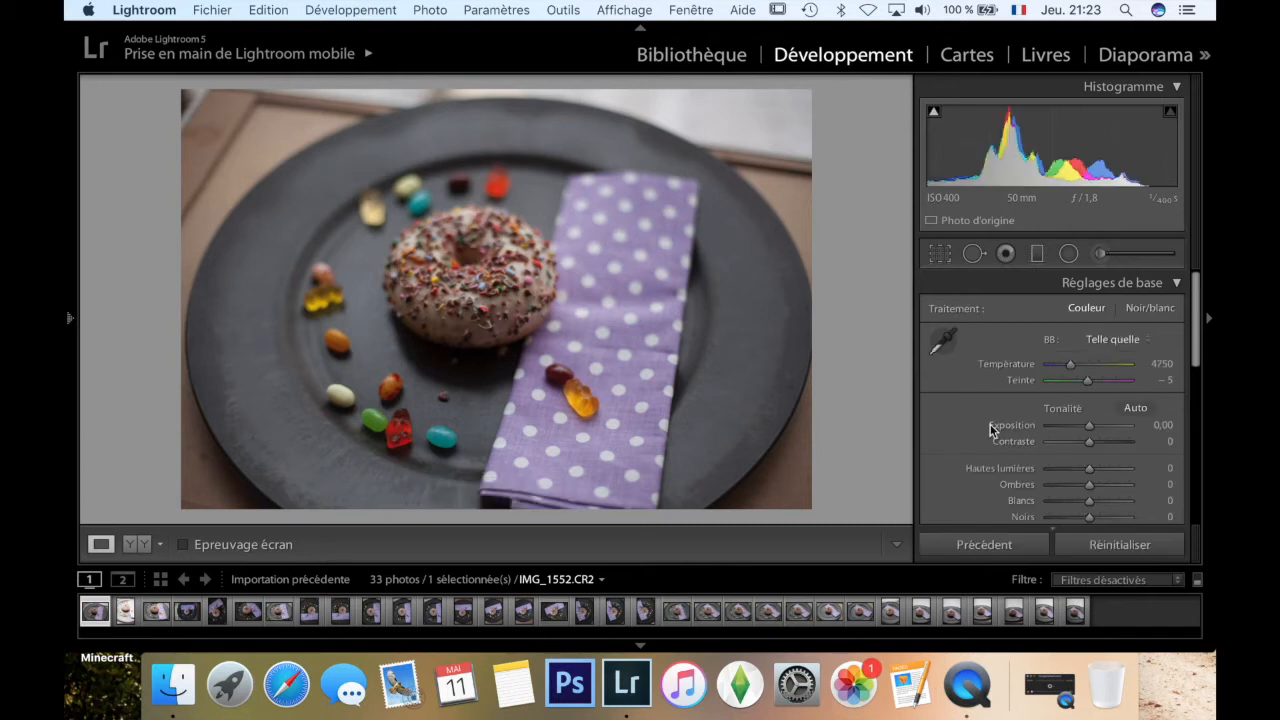
scroll(991, 435, down, 3)
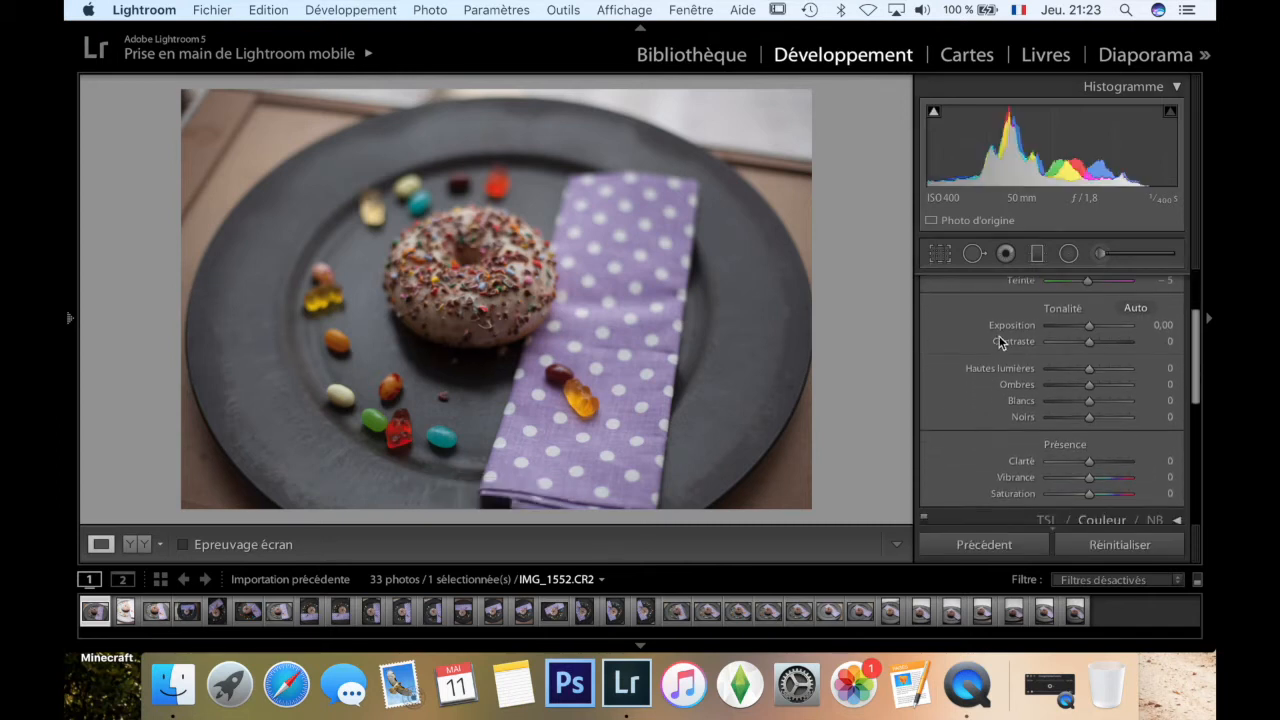
scroll(1019, 475, down, 5)
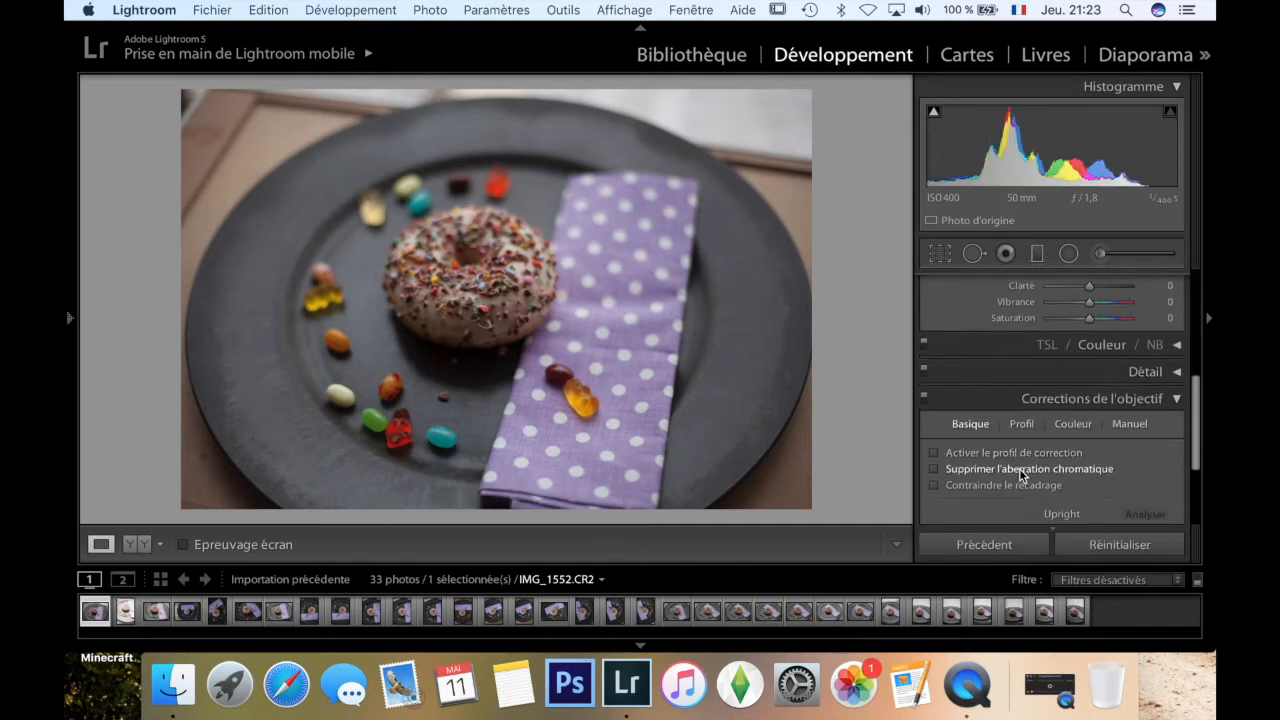
click(138, 615)
click(150, 613)
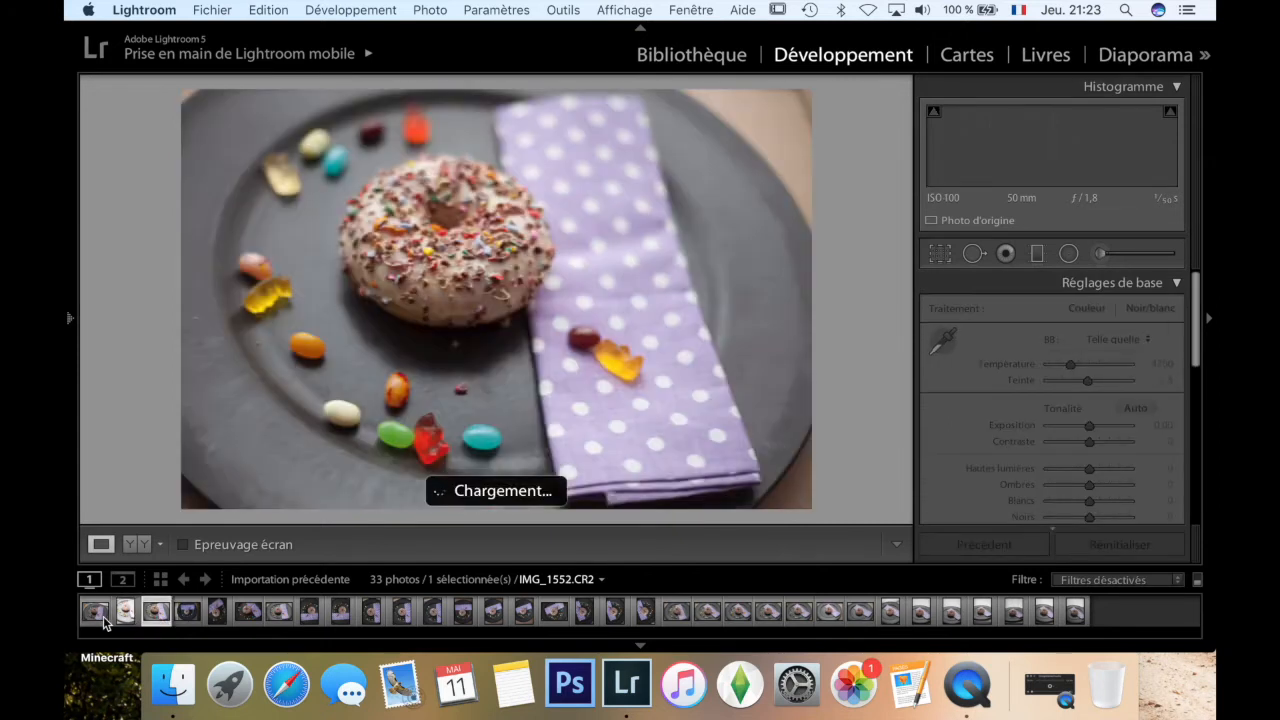
click(95, 612)
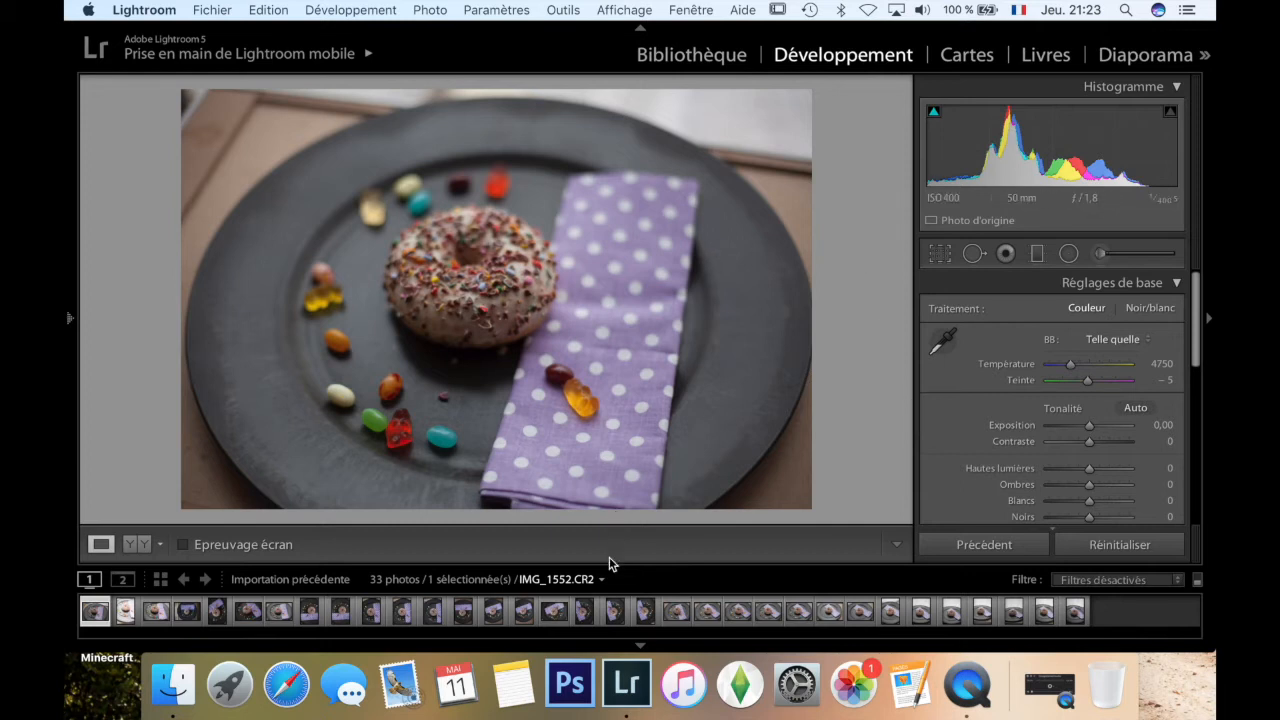
Enlarge the filmstrip thumbnails and go back to the Bibliothèque module.
drag(608, 565, 608, 517)
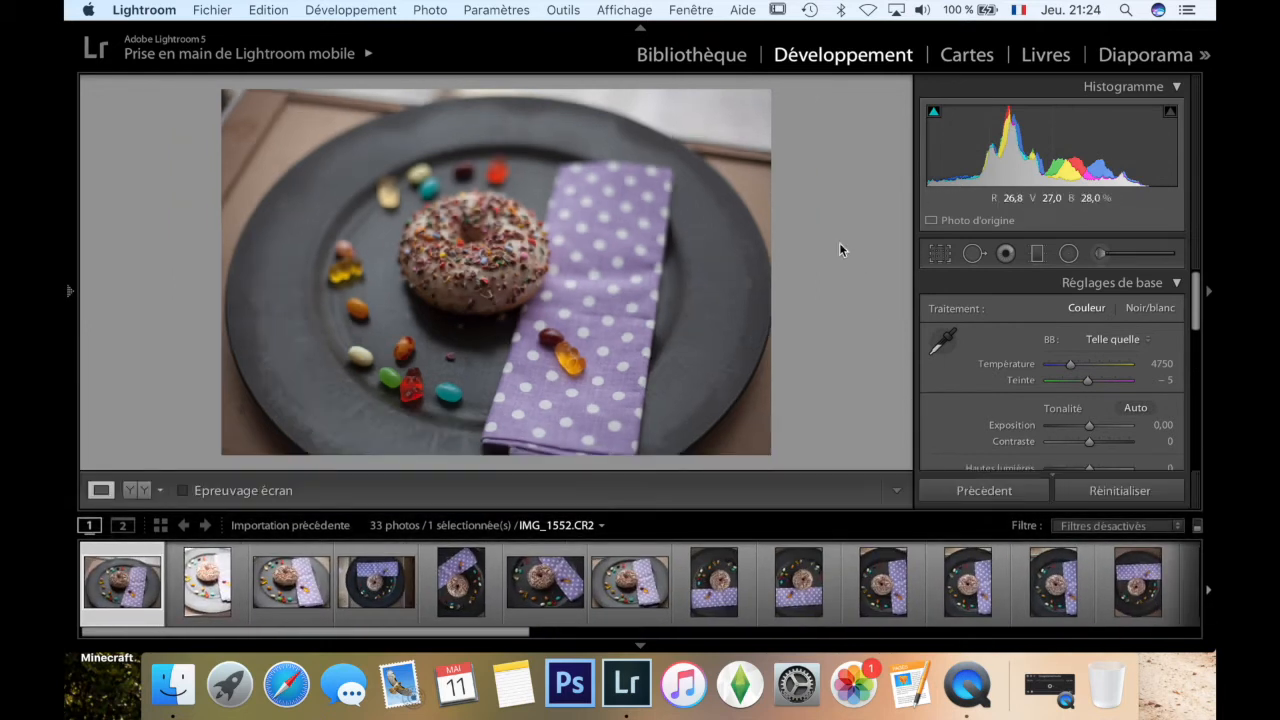
click(700, 54)
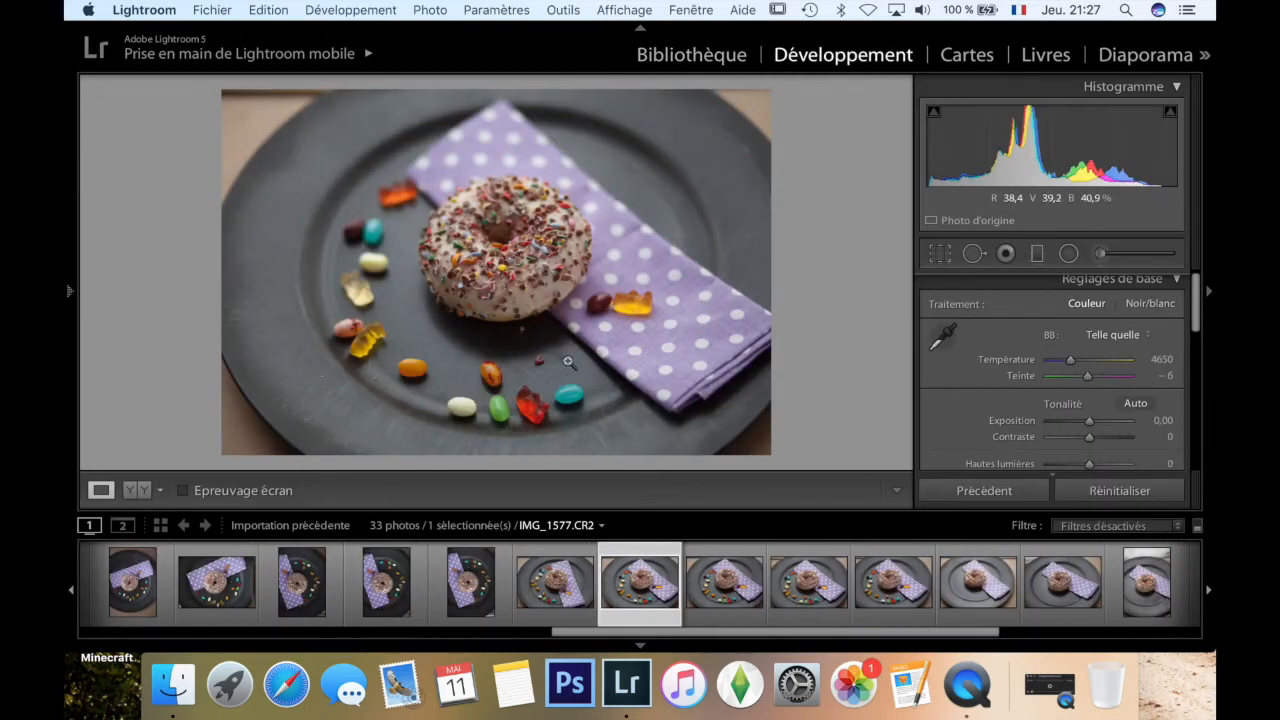
Zoom in on the donut in IMG_1577.CR2 to check its sharpness, and return to the full view.
key(3)
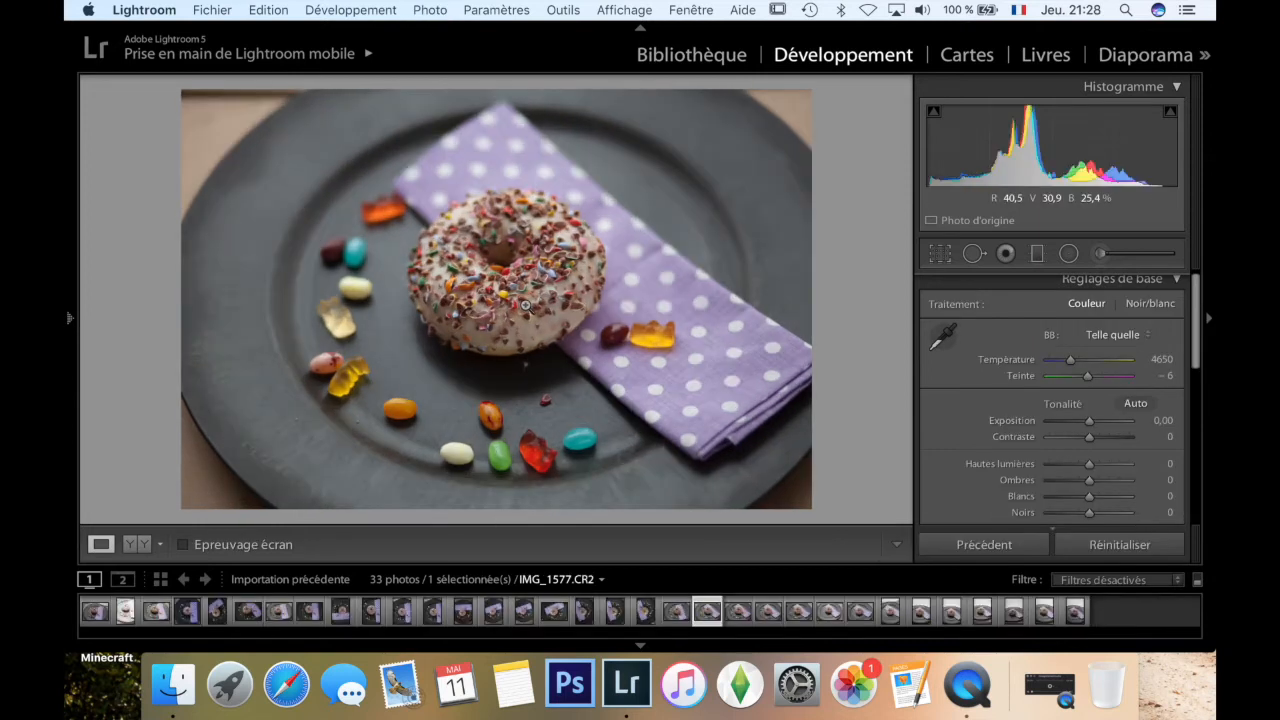
click(525, 304)
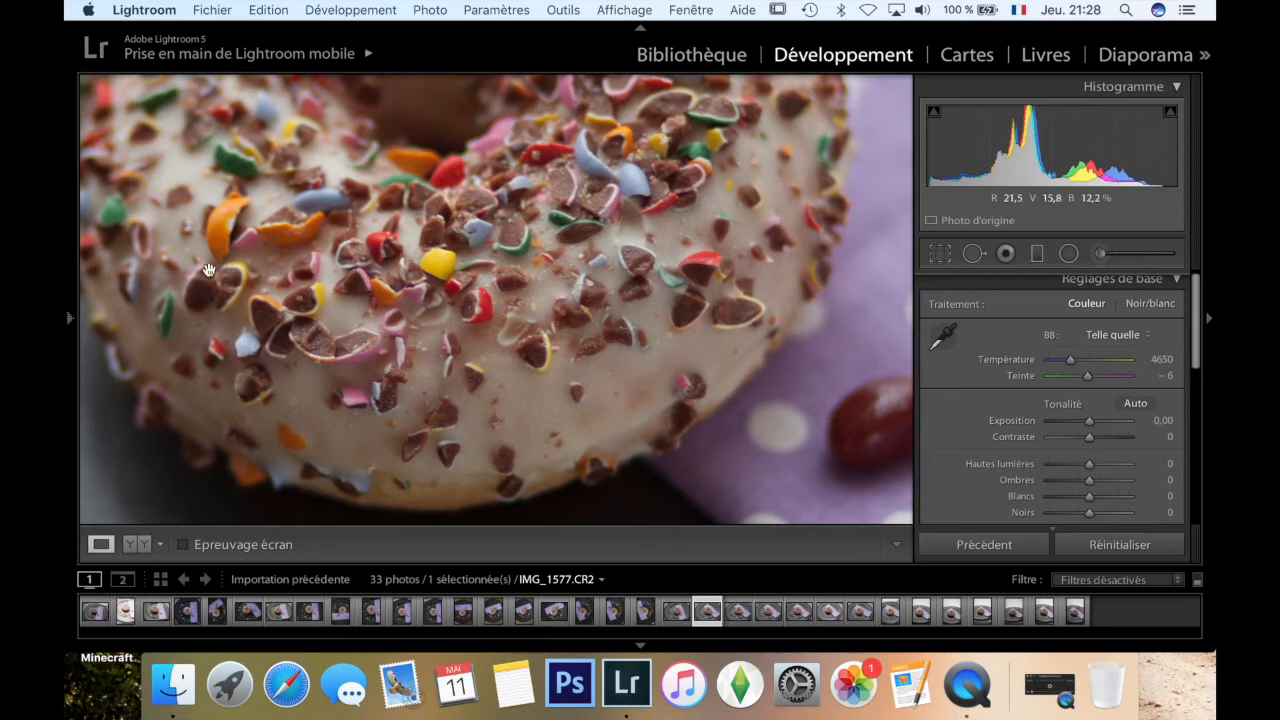
click(349, 345)
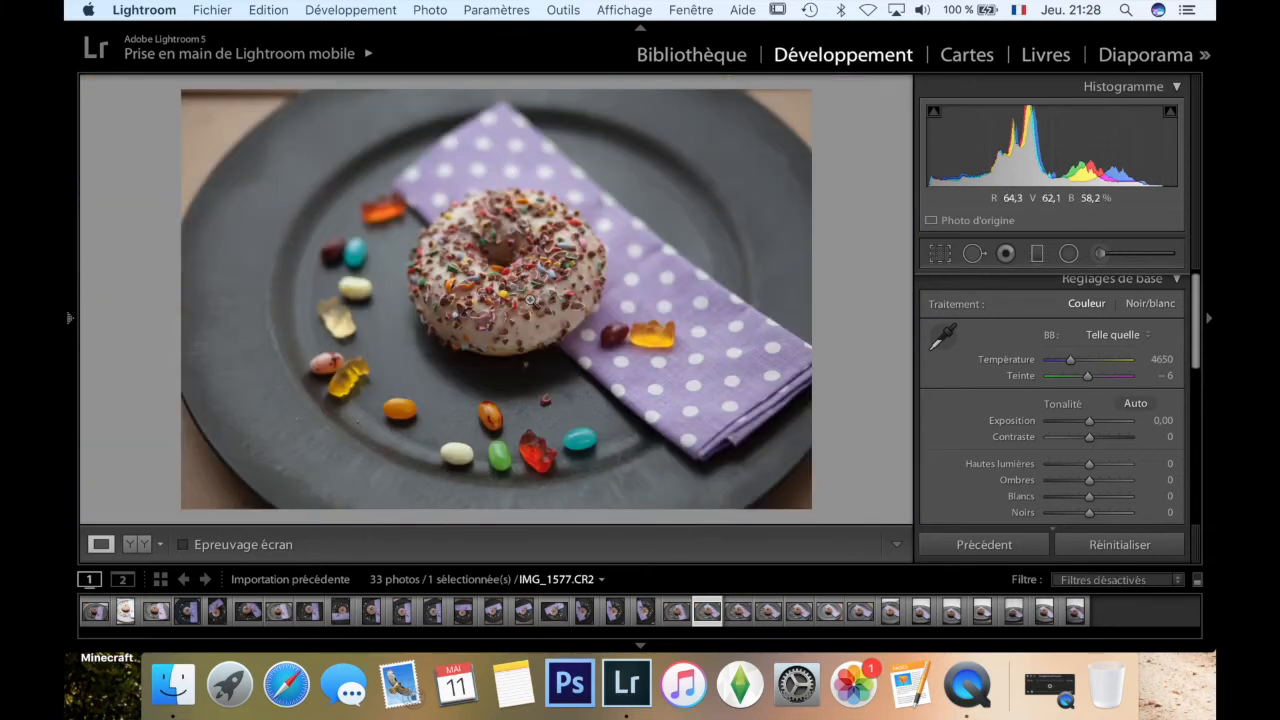
Set IMG_1577.CR2's exposure to +1,30, contrast to +25 and highlights to −32.
scroll(1063, 405, down, 2)
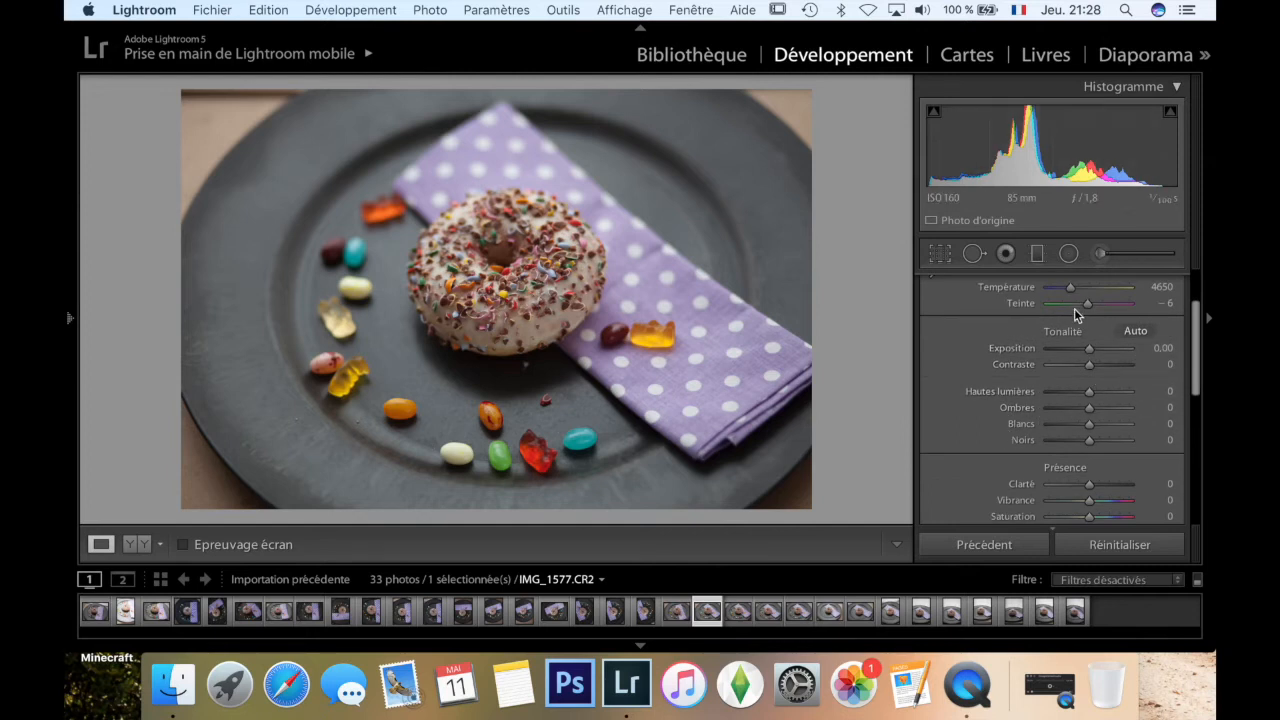
drag(1090, 352, 1104, 351)
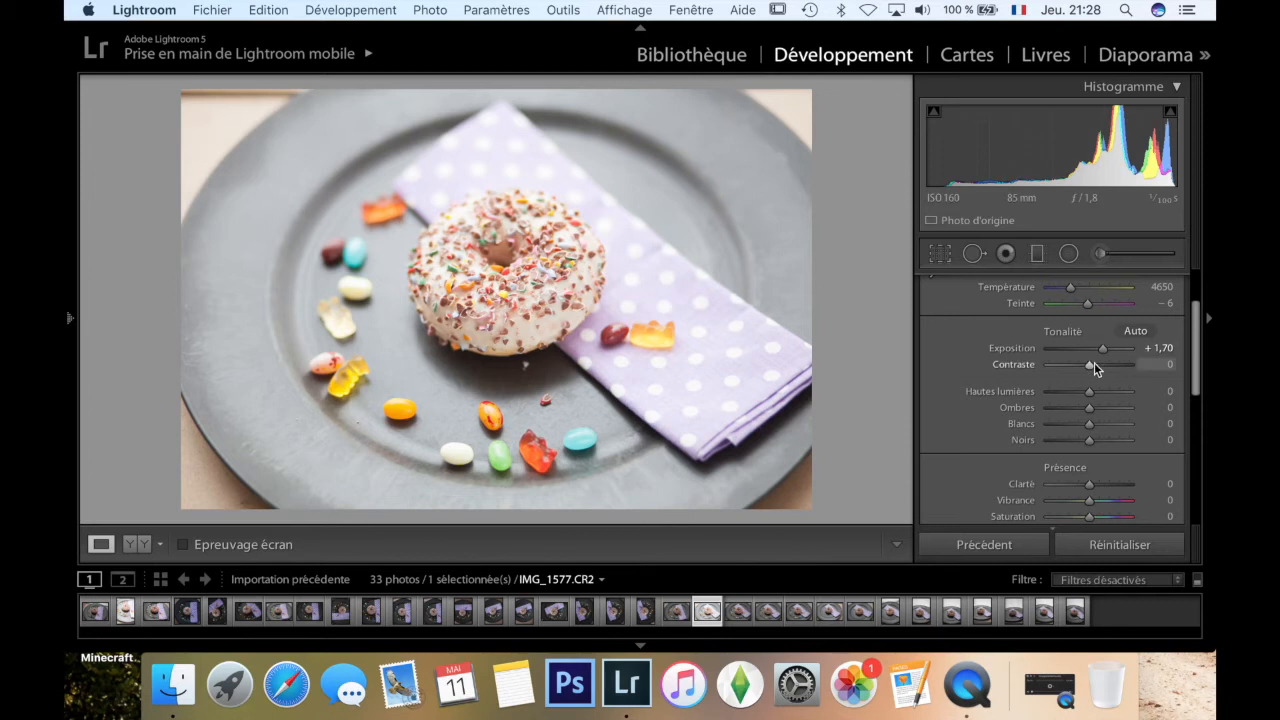
drag(1092, 367, 1110, 369)
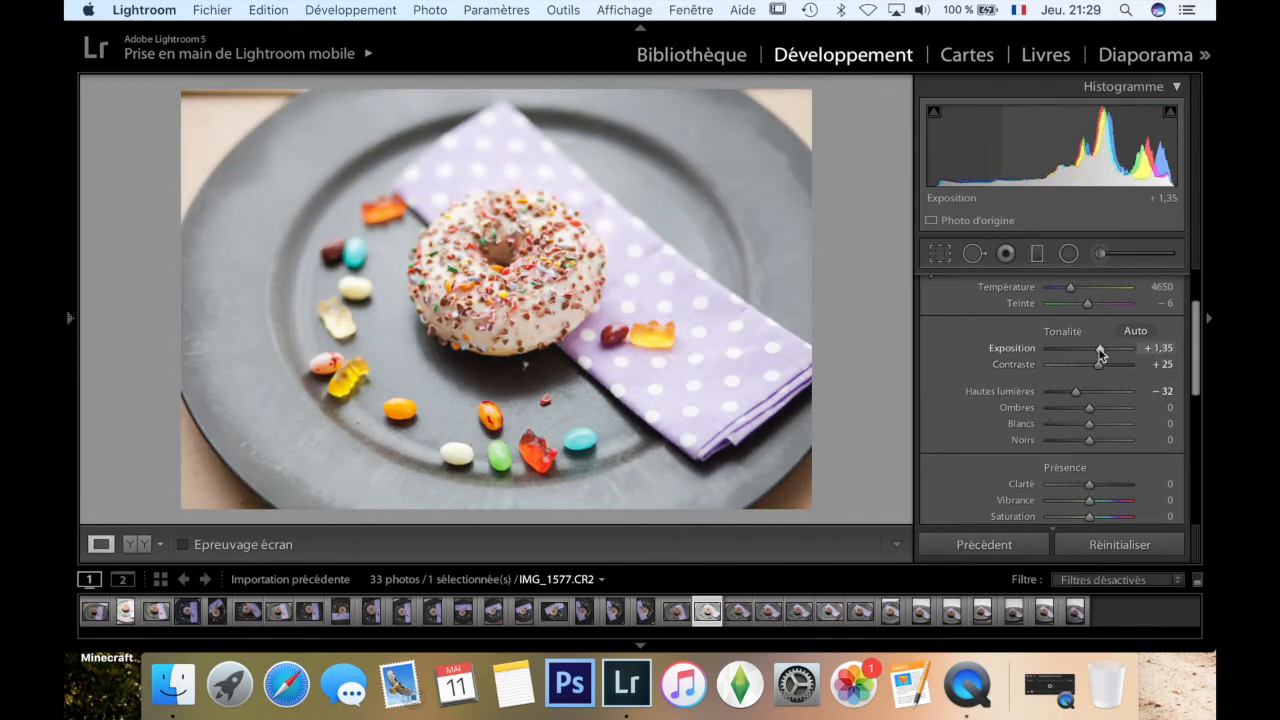
drag(1100, 353, 1099, 353)
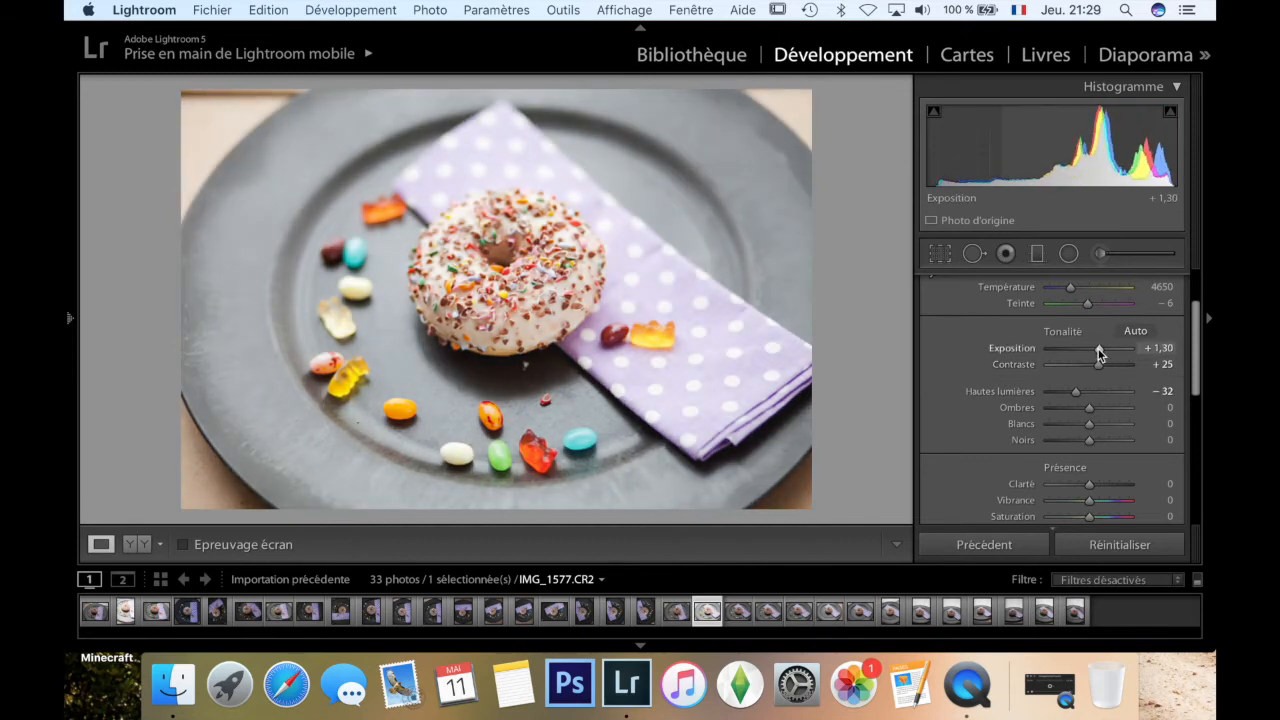
Inspect the donut up close, return to the full view and set the photo's blacks (Noirs) to −12.
click(509, 280)
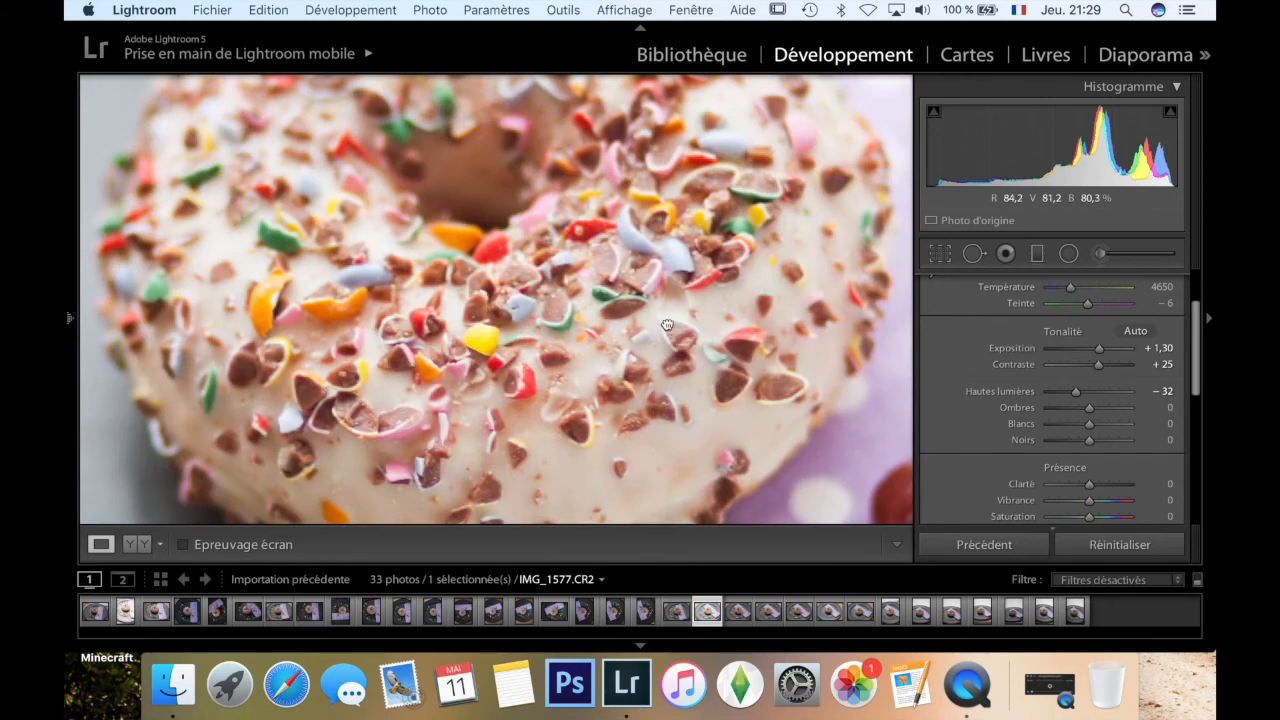
click(699, 326)
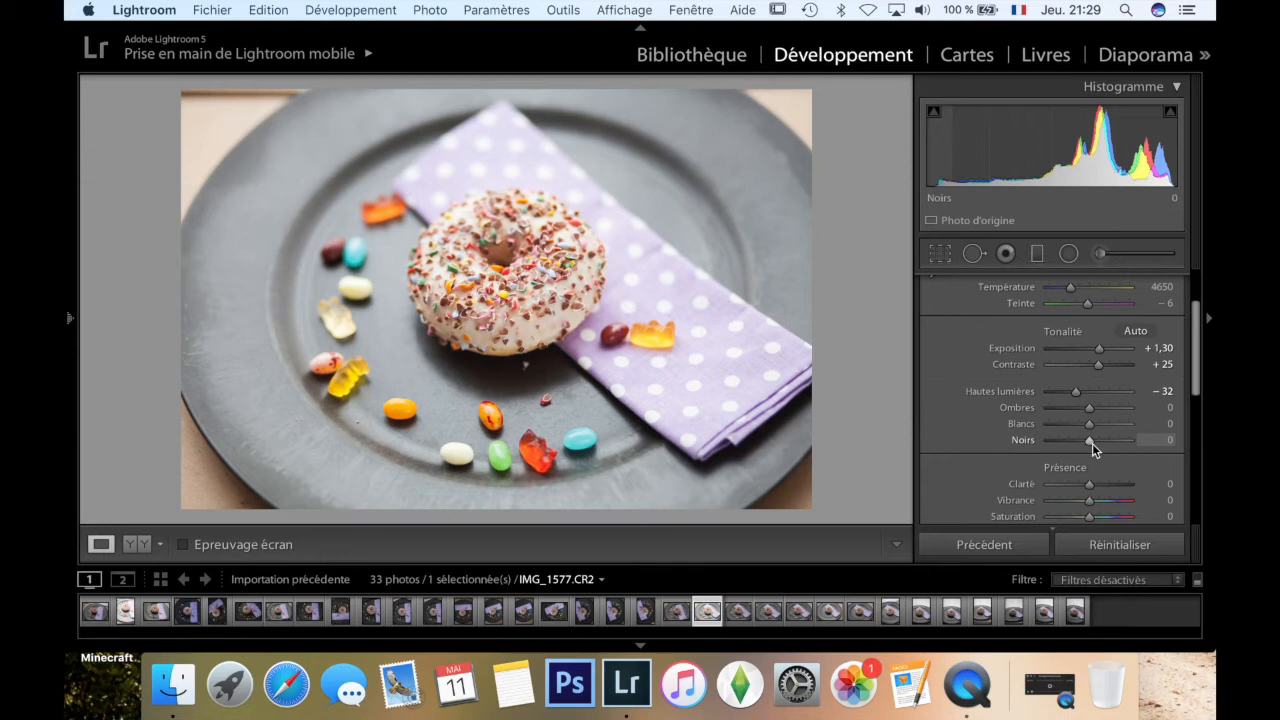
mouse_move(1091, 443)
mouse_down()
mouse_move(1073, 444)
mouse_move(1102, 443)
mouse_move(1063, 443)
mouse_move(1122, 444)
mouse_move(1083, 449)
mouse_up()
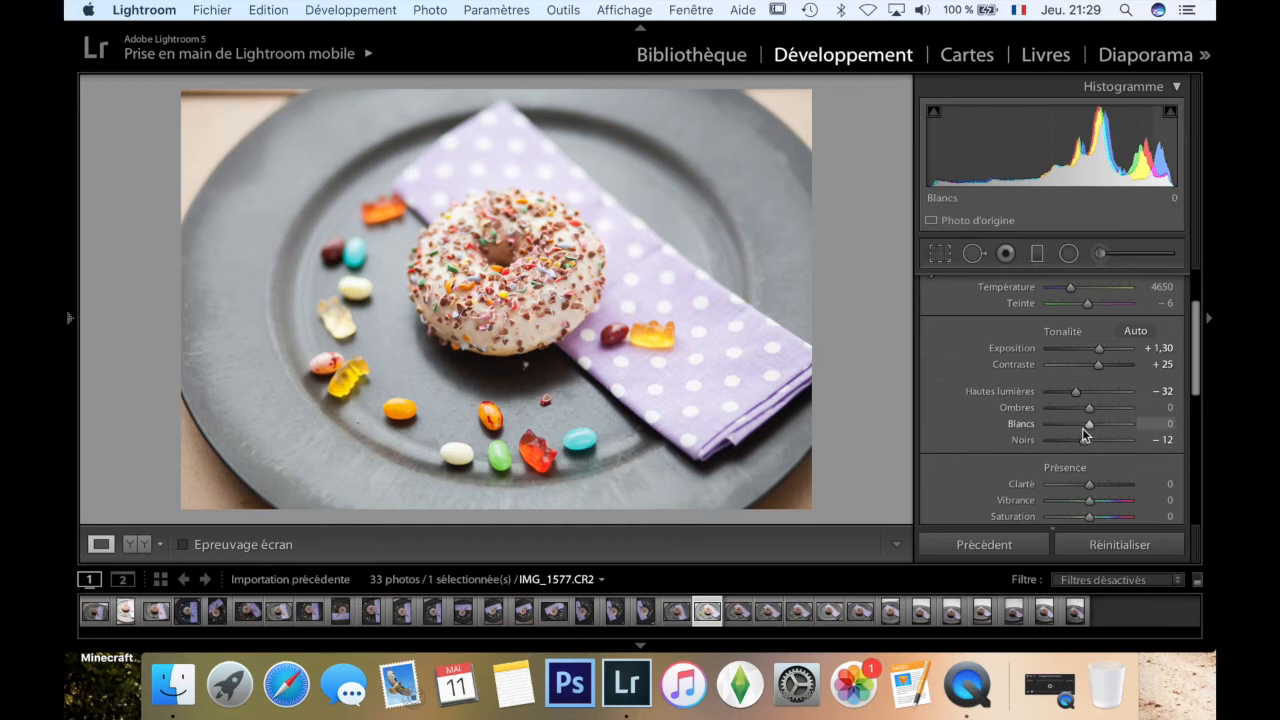
Set the photo's saturation to +12 and vibrance to +23, and check the donut's colours up close.
scroll(1047, 445, down, 3)
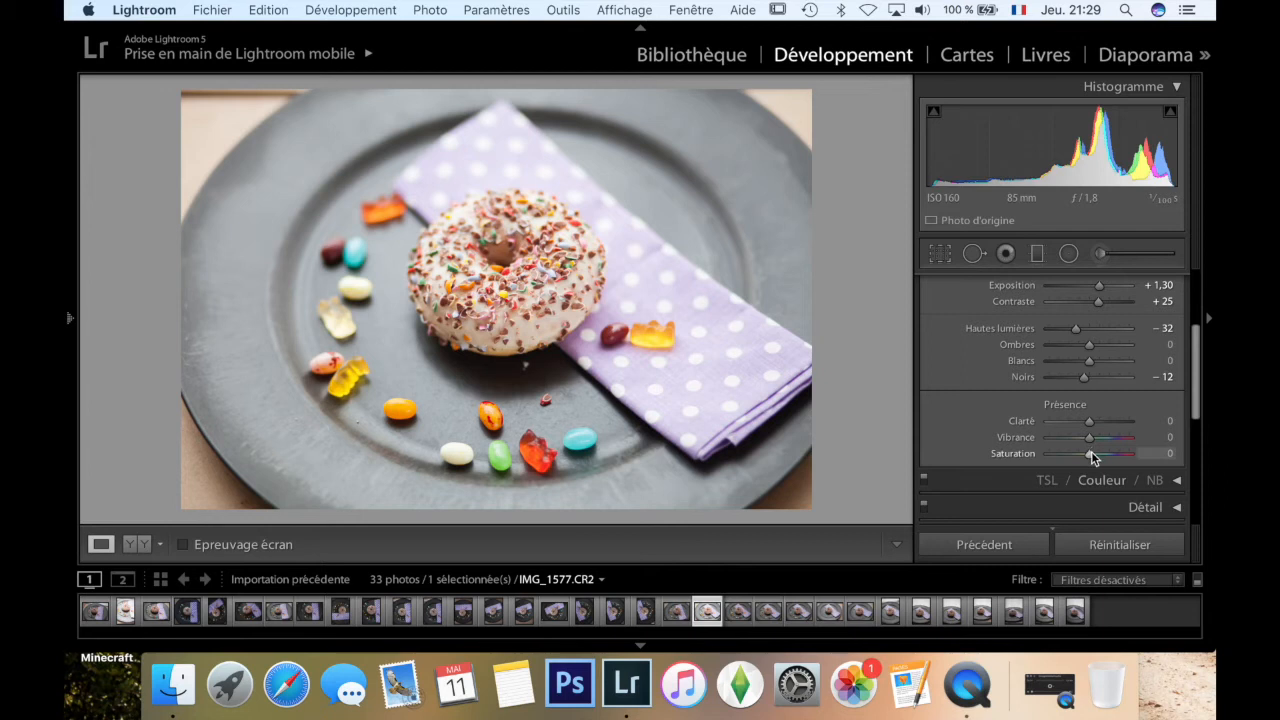
drag(1091, 452, 1096, 457)
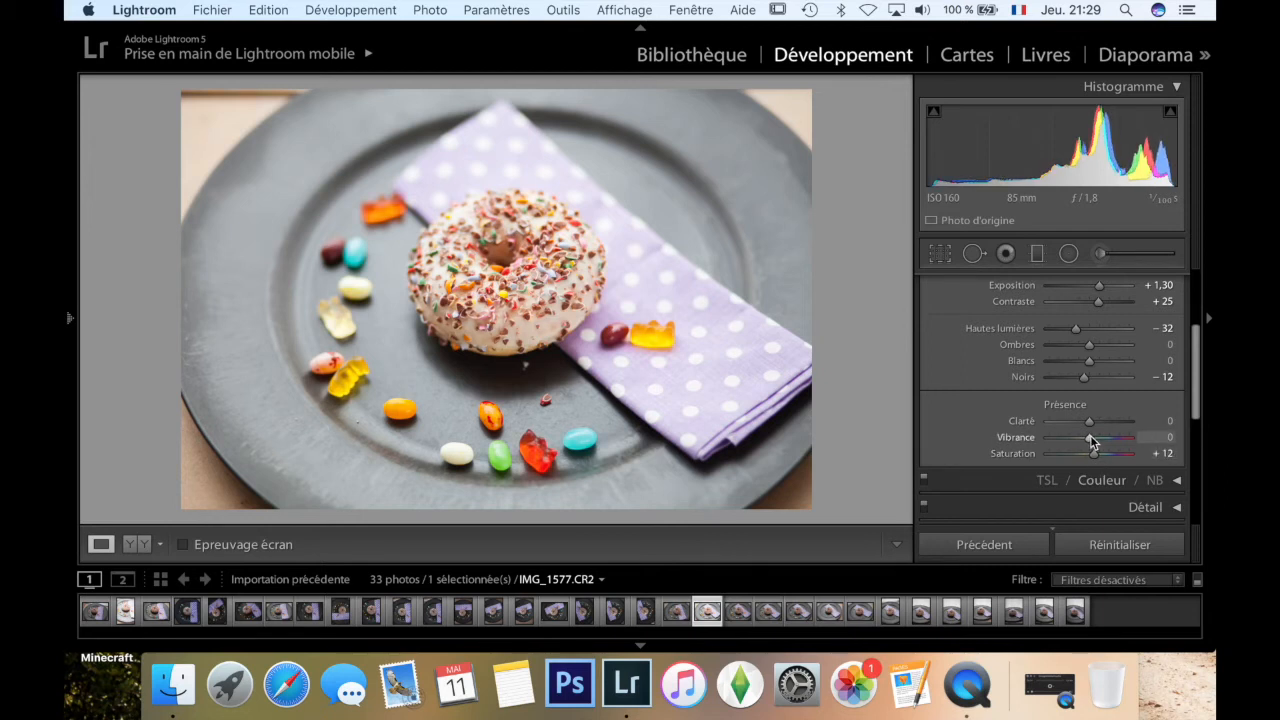
drag(1090, 439, 1099, 442)
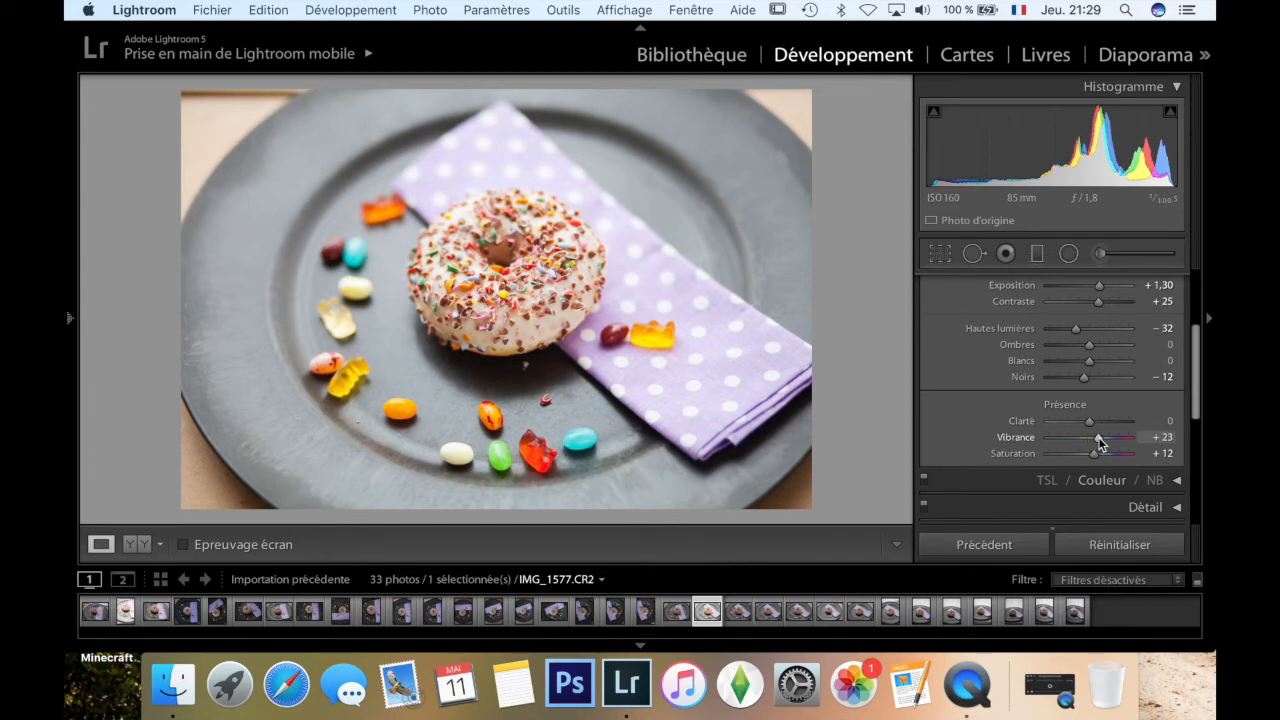
click(474, 270)
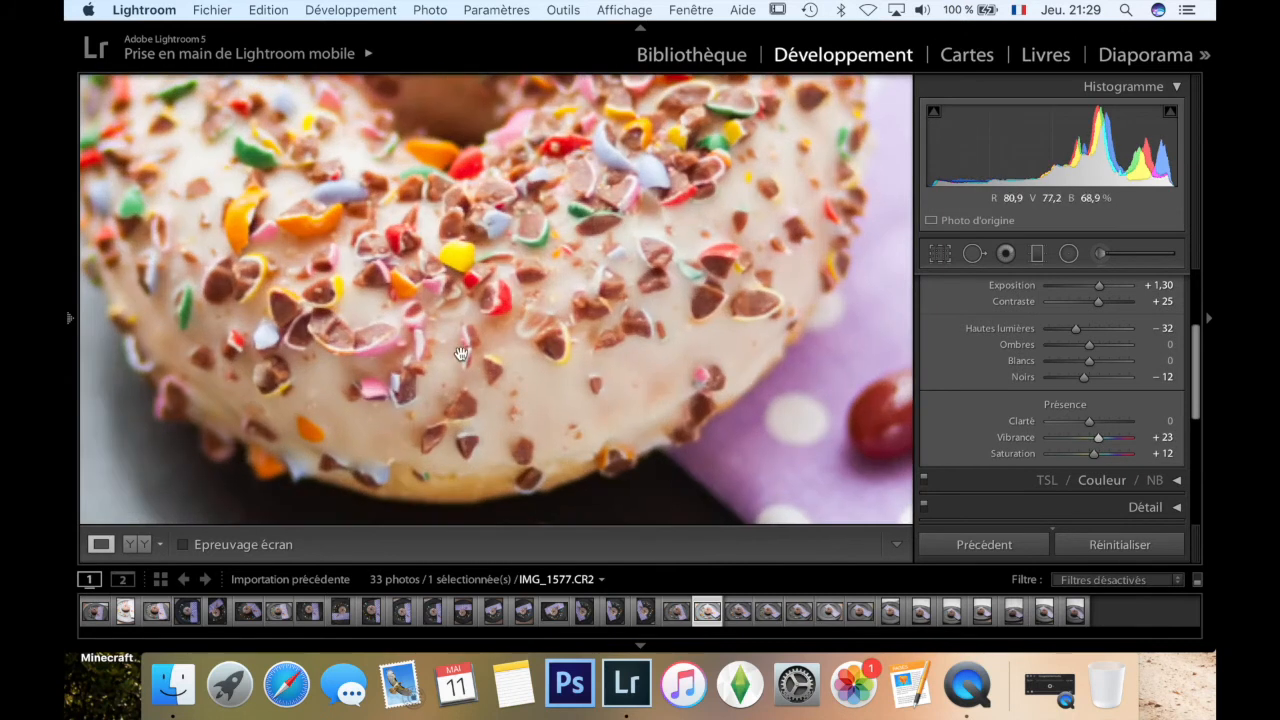
click(448, 310)
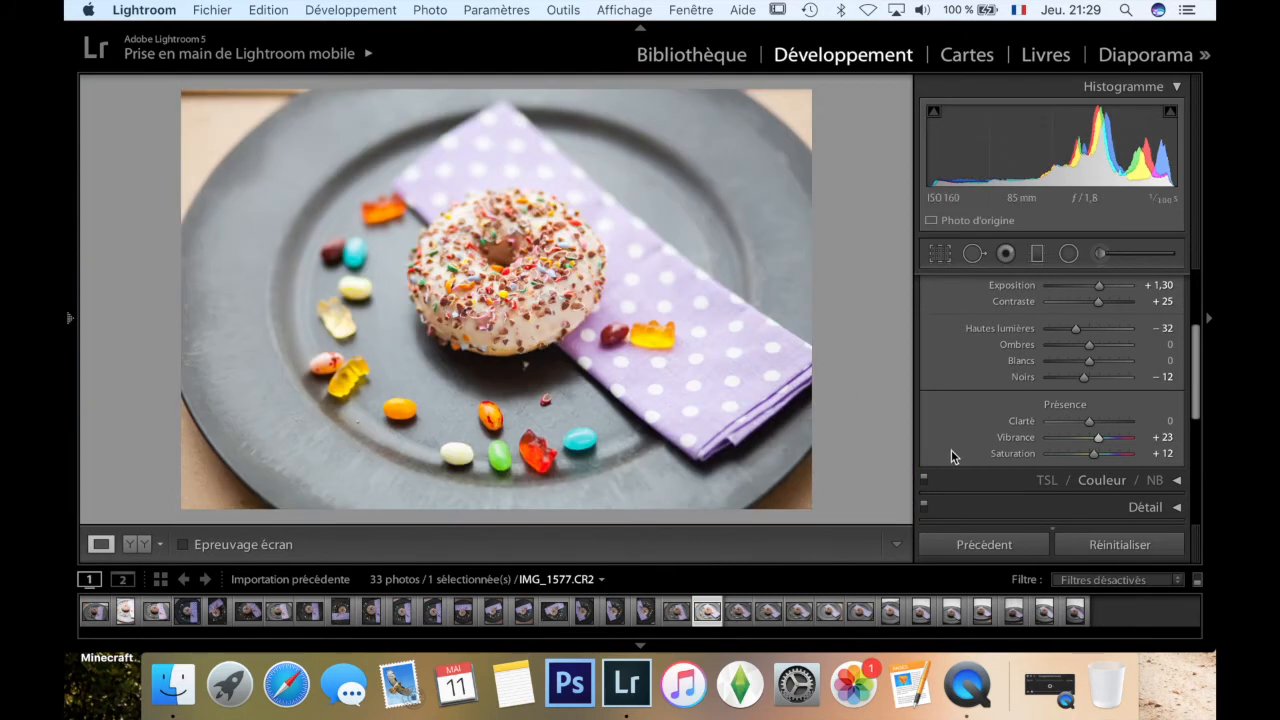
Try white balance temperatures of 4500, 4800, 4050 and 3350 on the photo, going back to 4050.
scroll(960, 440, up, 3)
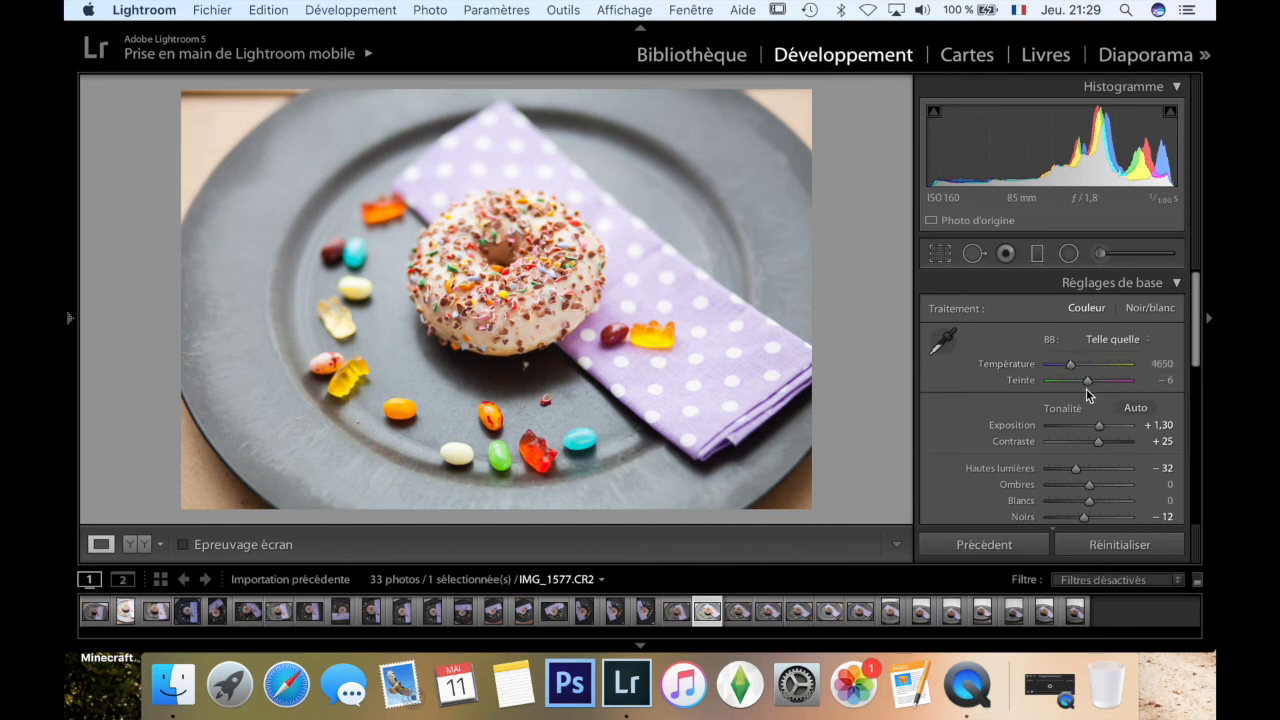
click(1160, 364)
text(4500)
key(Return)
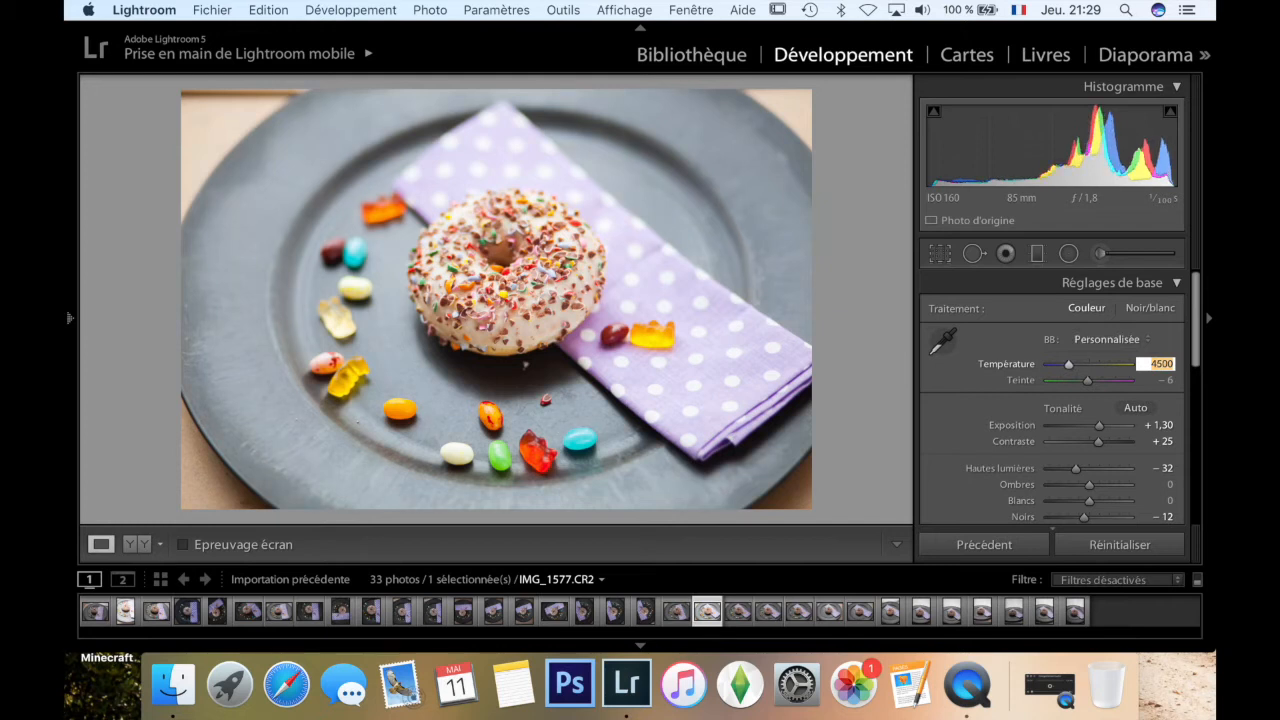
text(5000)
key(Return)
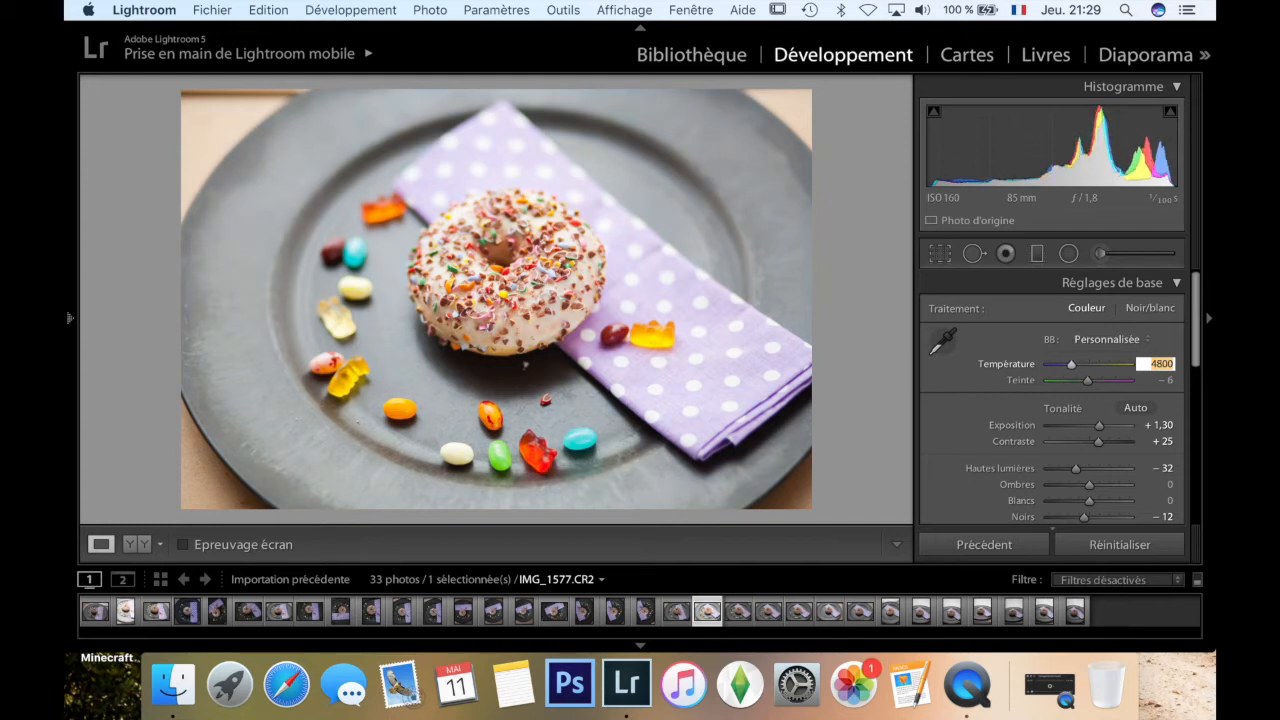
key(super+z)
text(4050)
key(Return)
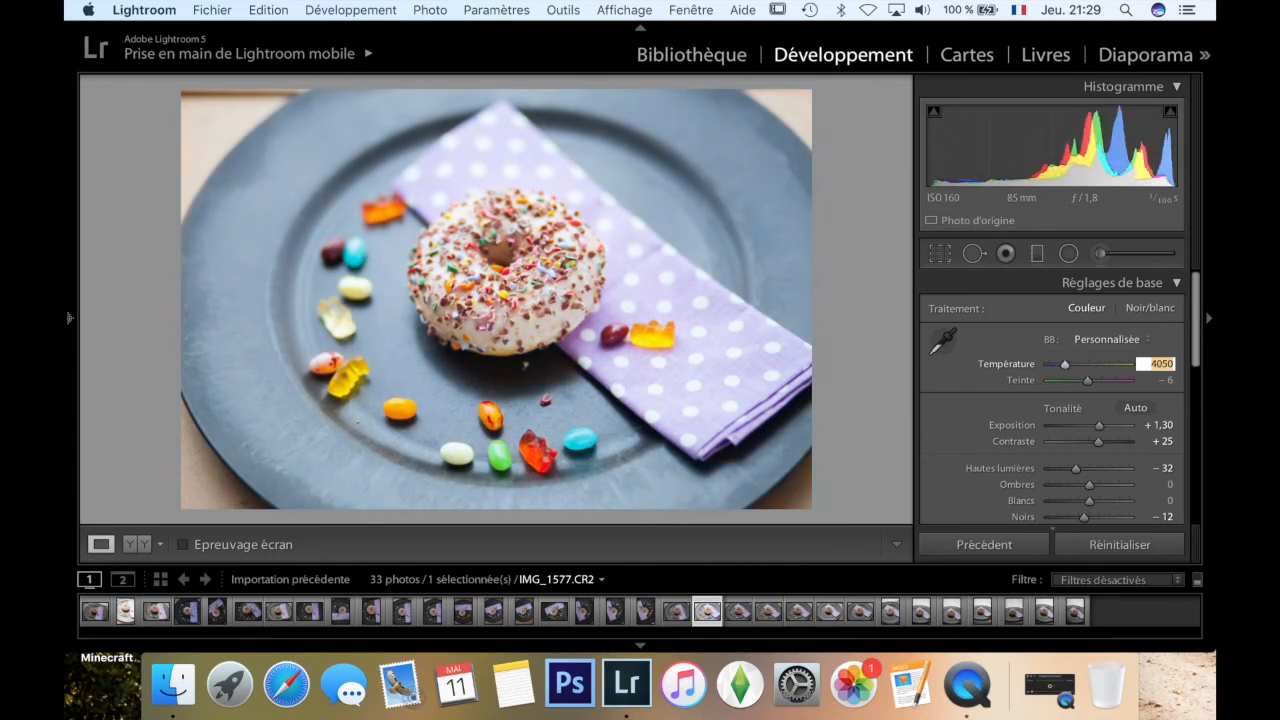
text(3400)
key(Return)
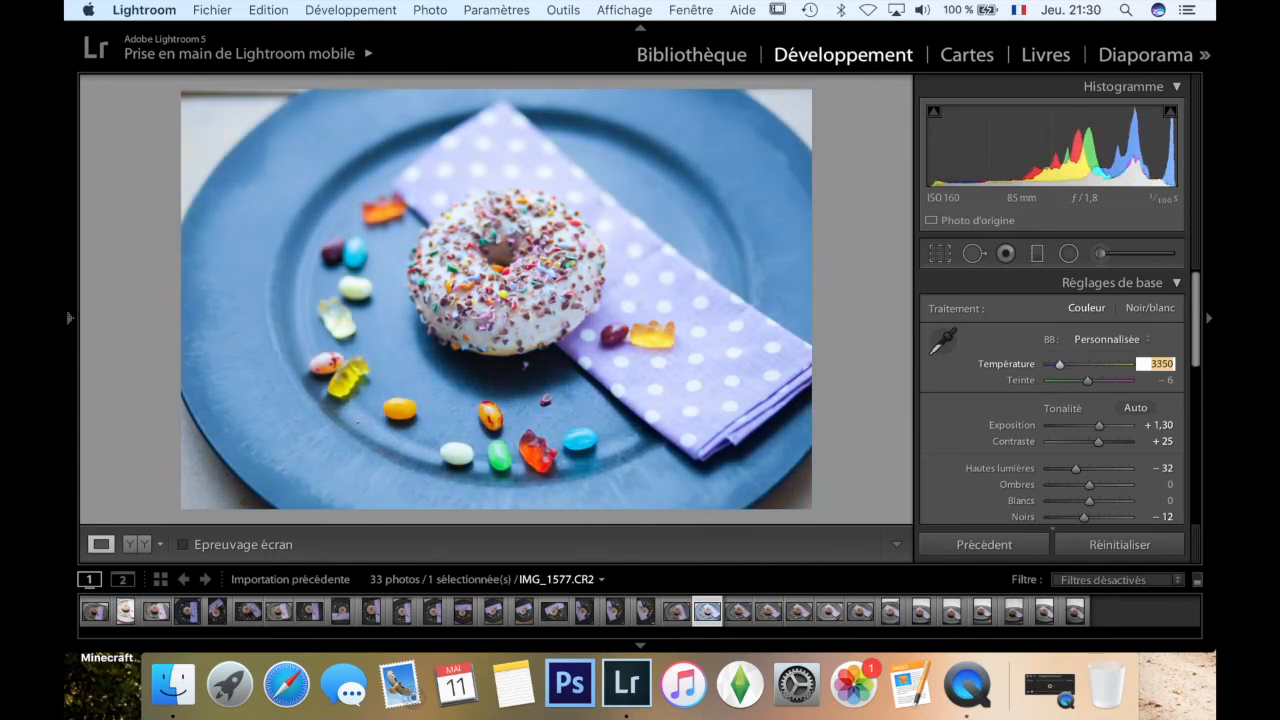
text(4200)
key(Return)
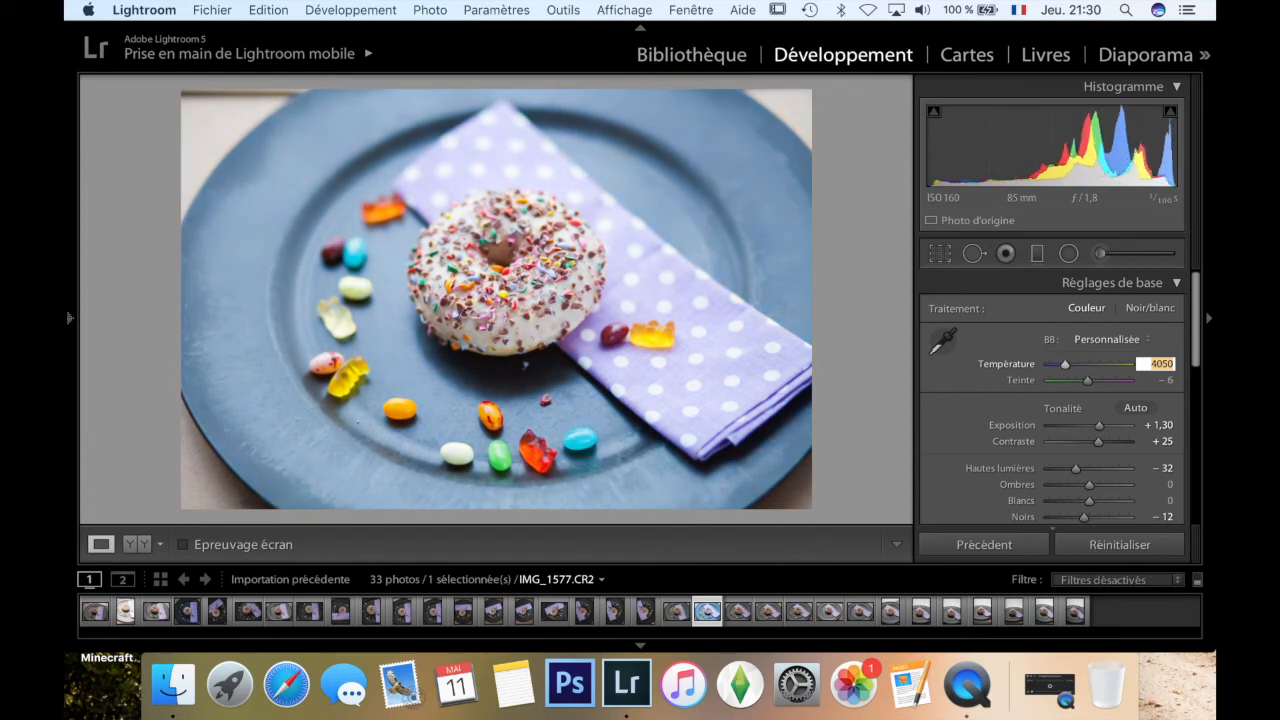
Set the photo's white balance temperature to 4100 and raise the saturation to +29.
text(4000)
key(Return)
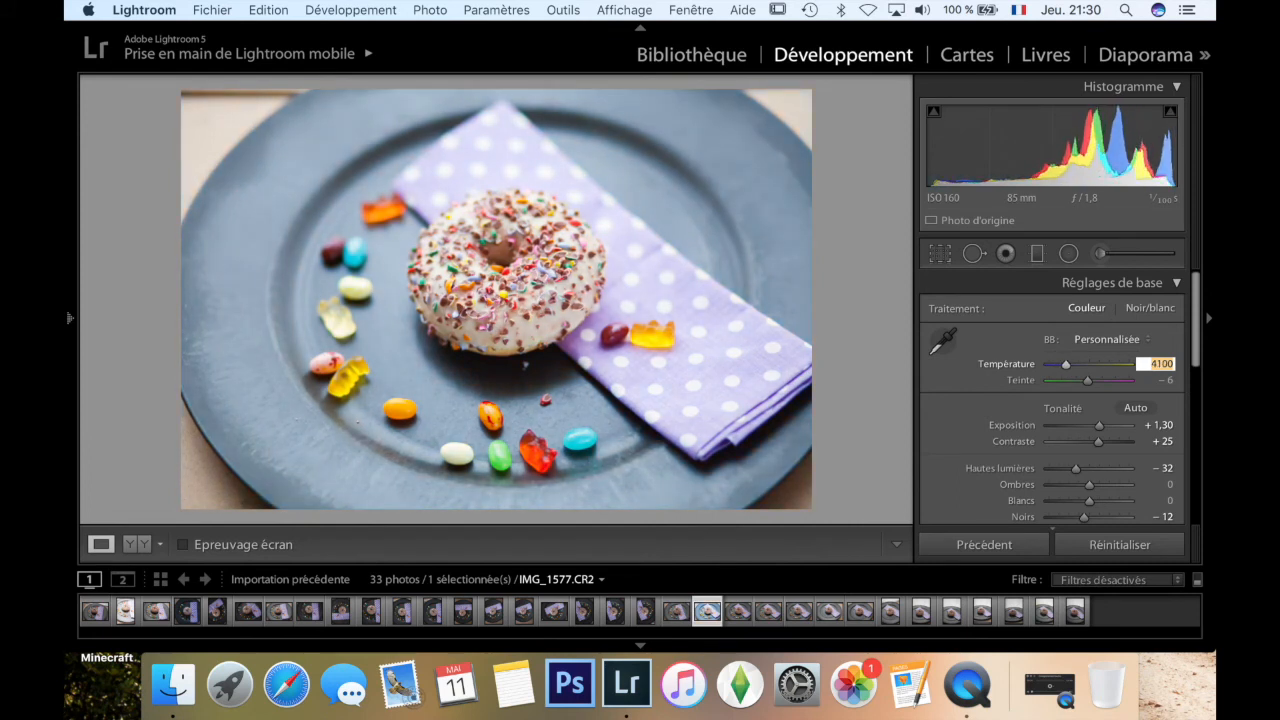
text(4100)
key(Return)
scroll(1045, 445, down, 5)
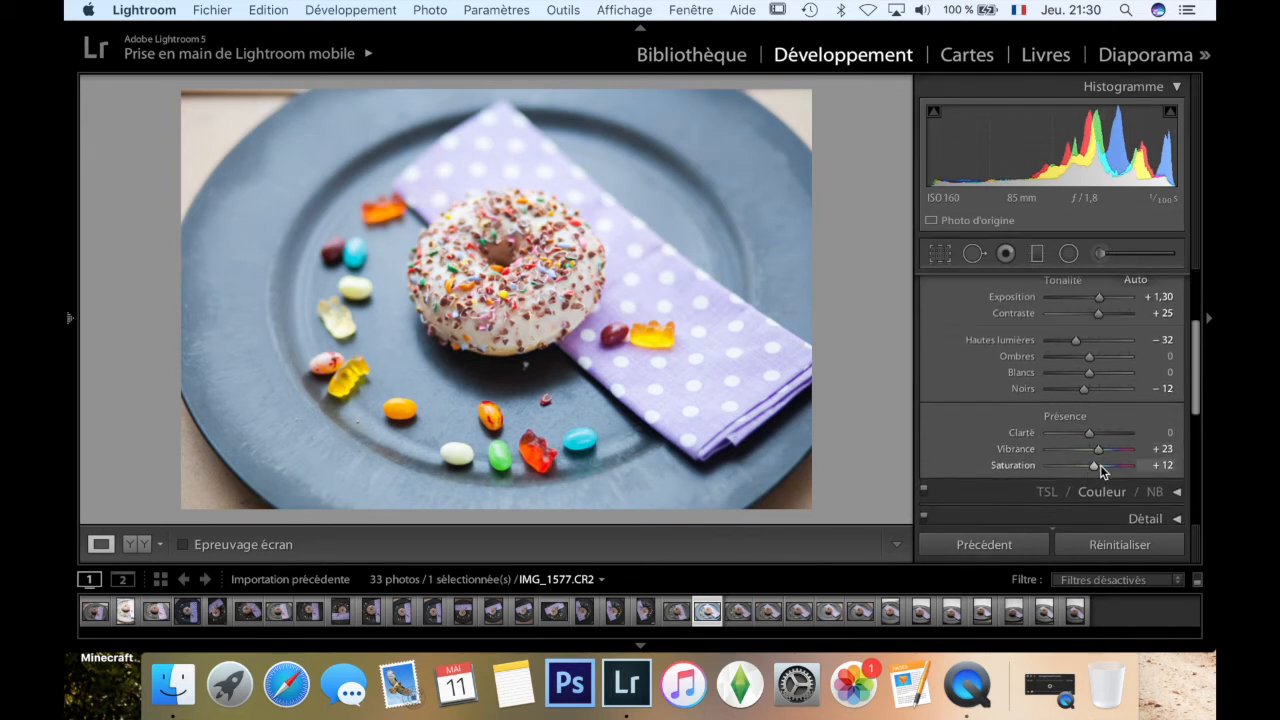
drag(1099, 467, 1102, 468)
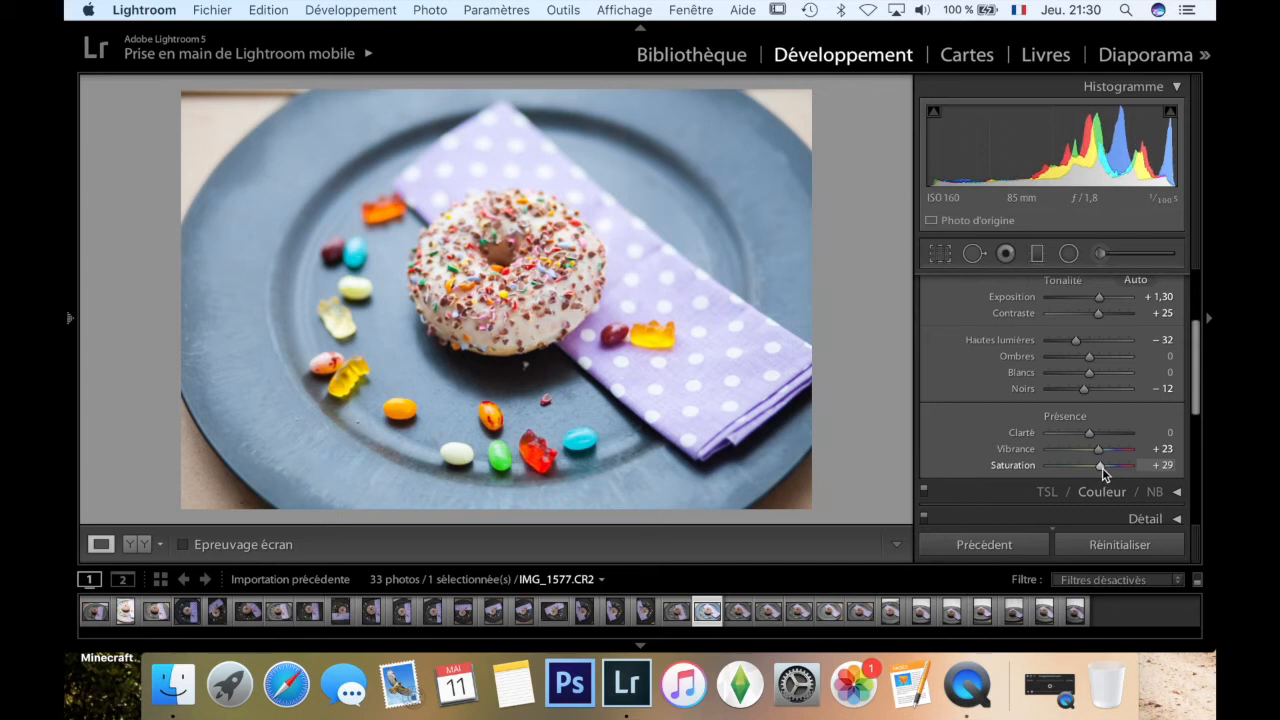
Crop the photo slightly from its upper-left corner, keeping the original aspect, reposition the image within the frame and apply the crop.
key(r)
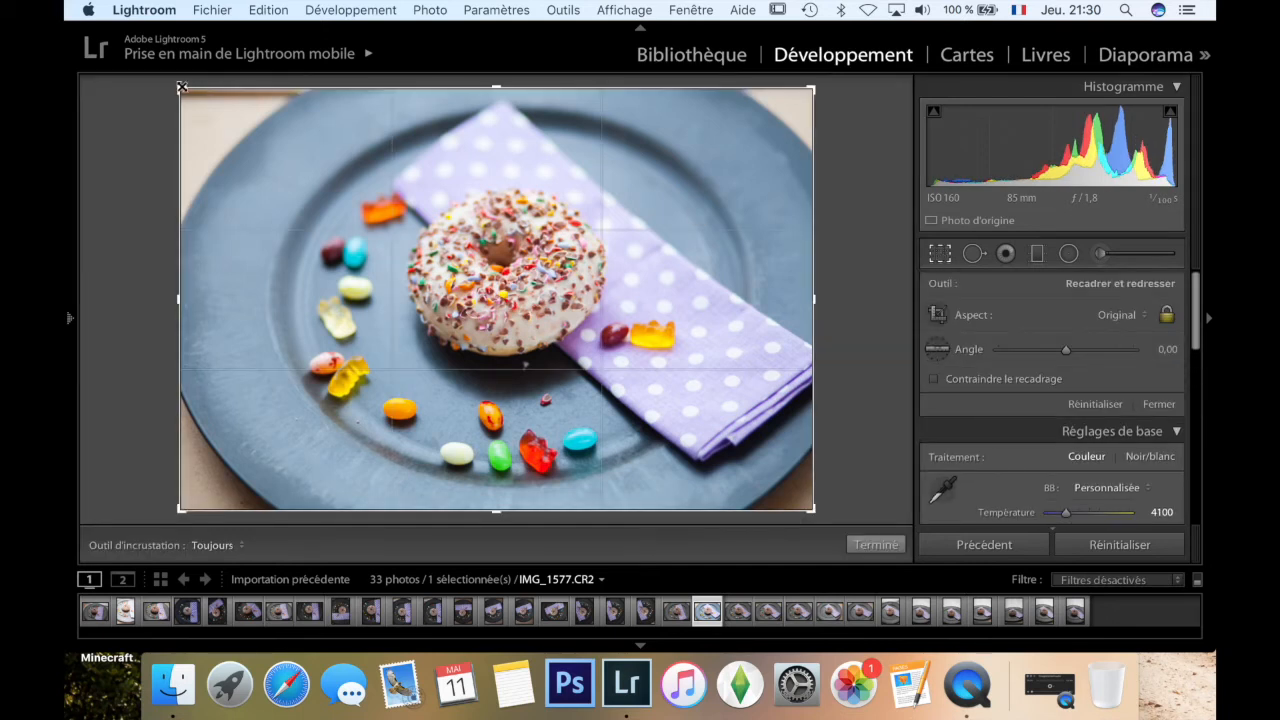
drag(181, 88, 187, 95)
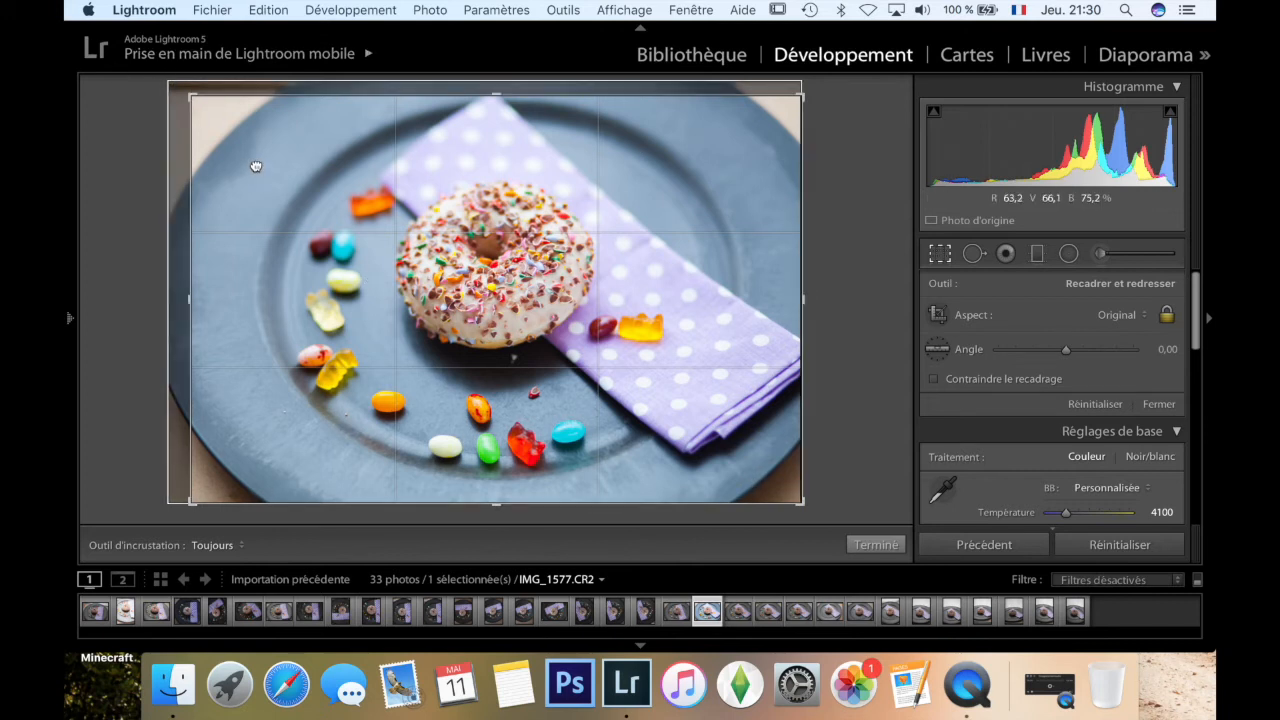
drag(256, 165, 256, 170)
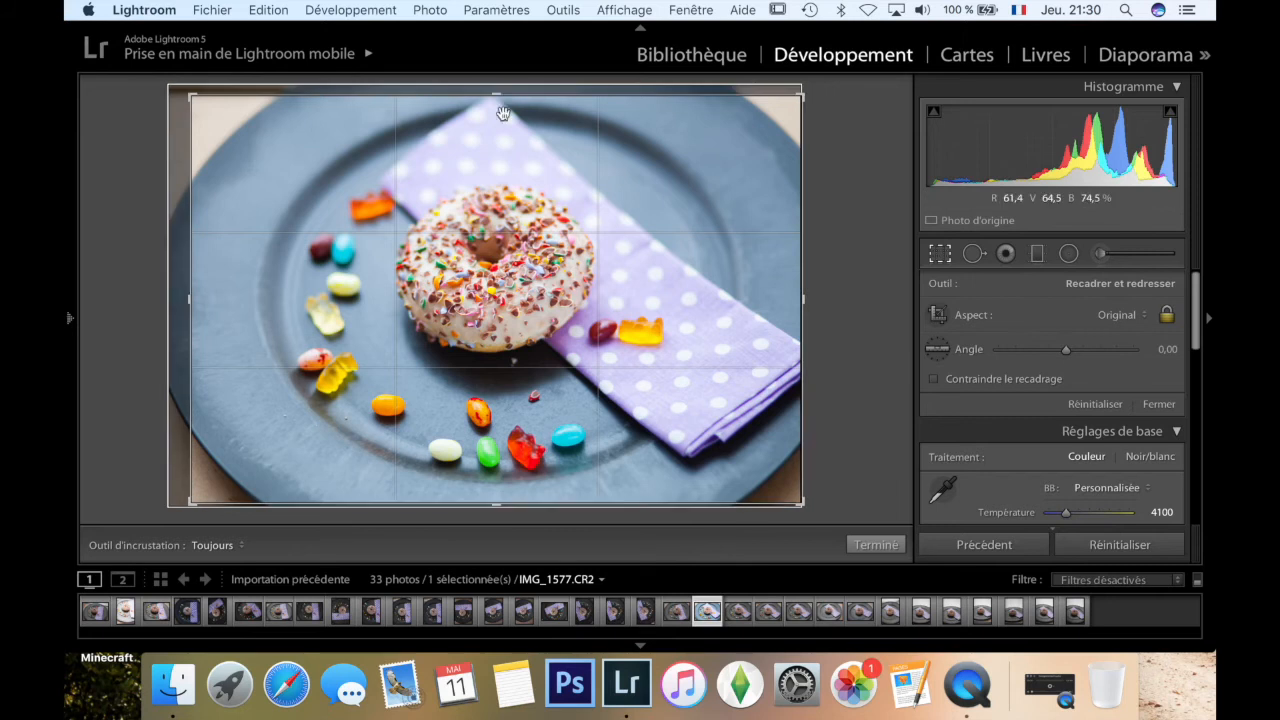
click(882, 545)
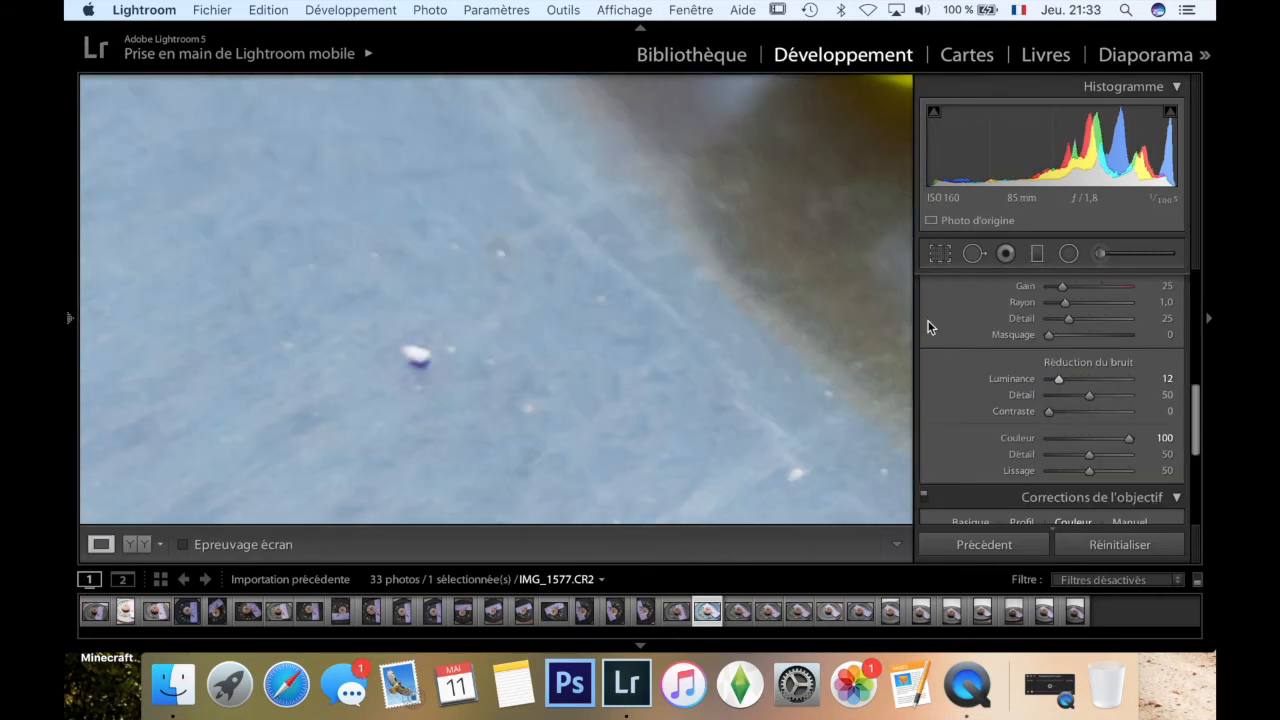
Heal the white speck on the plate with a size 21 correction spot, sampling the clean area just below and right of it.
click(970, 256)
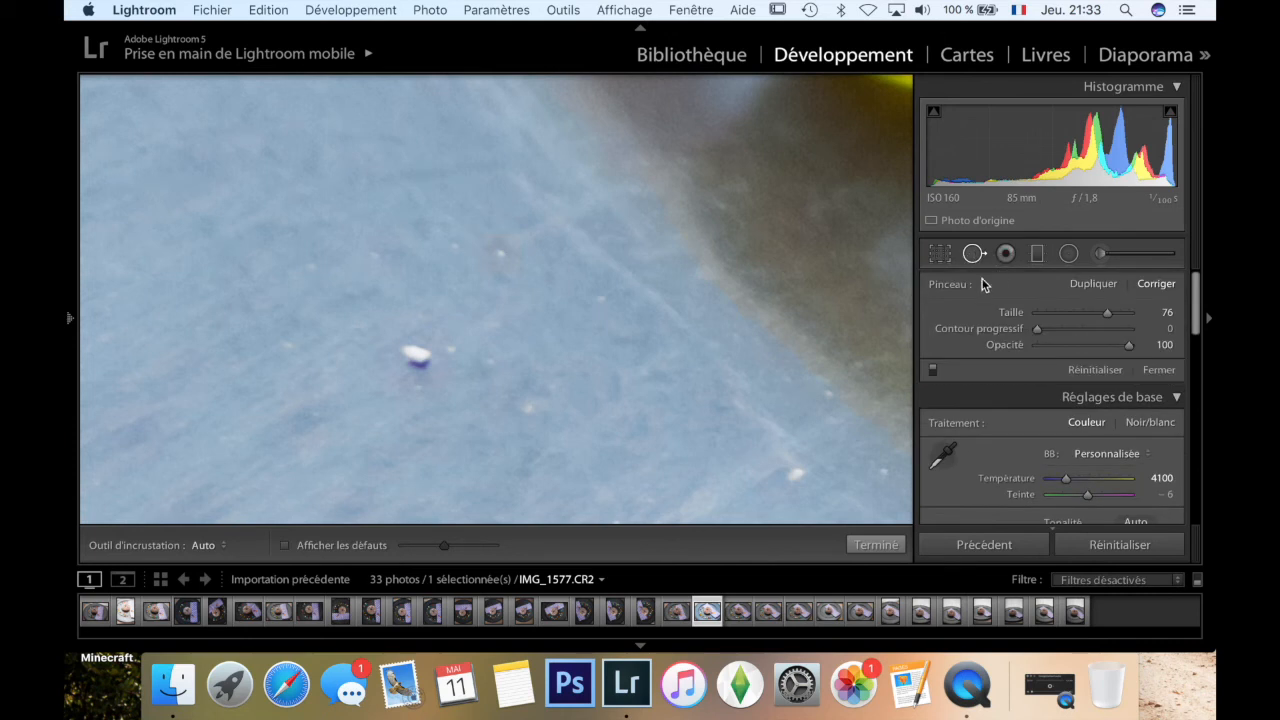
scroll(386, 291, down, 10)
scroll(404, 367, up, 4)
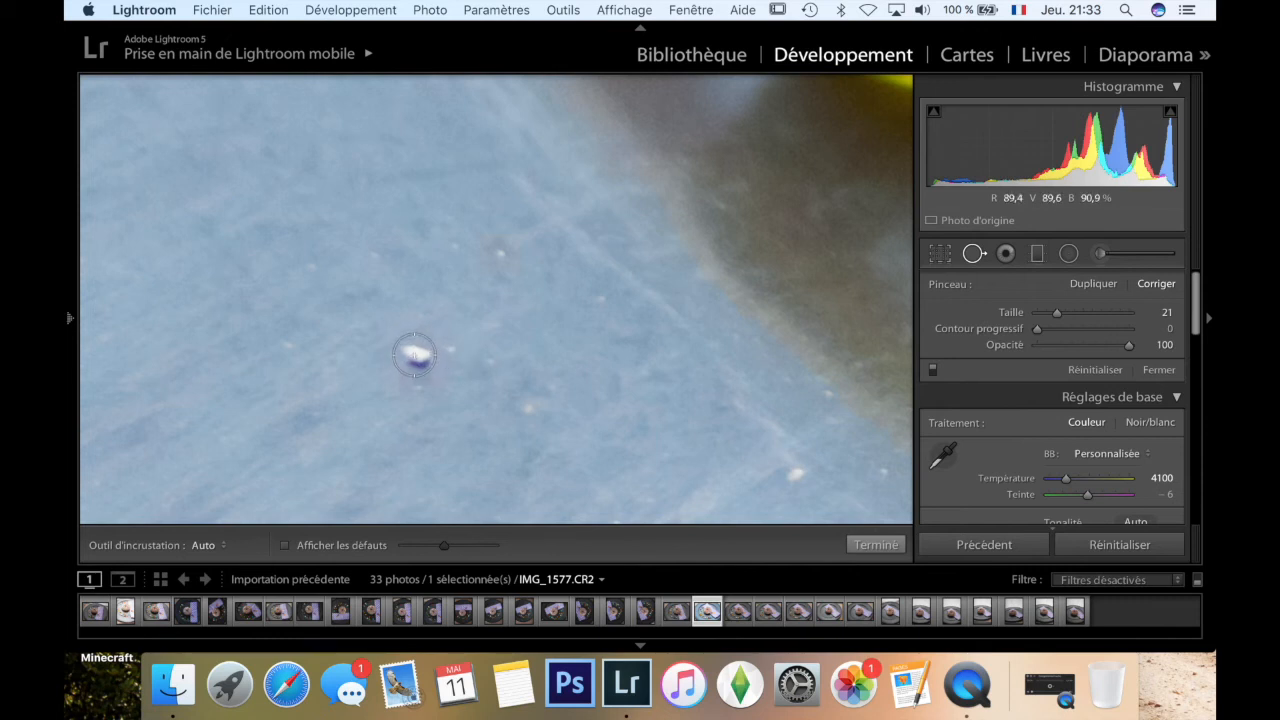
click(414, 356)
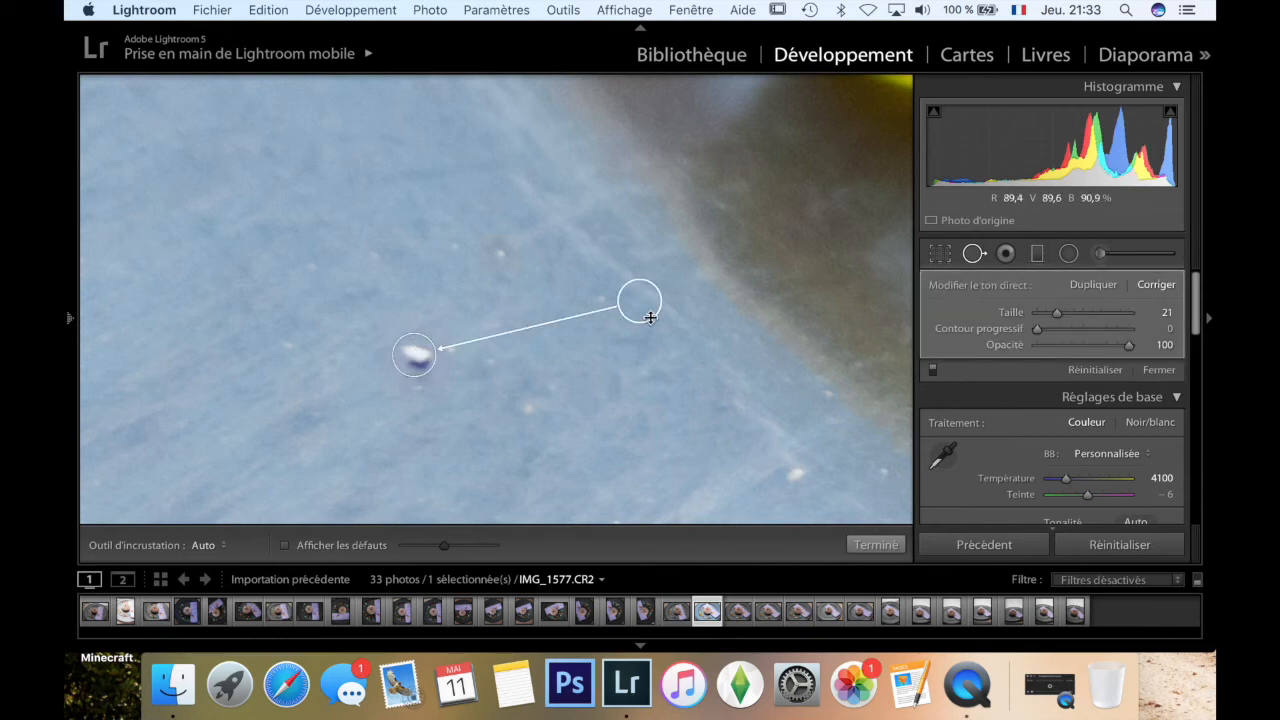
drag(645, 304, 481, 420)
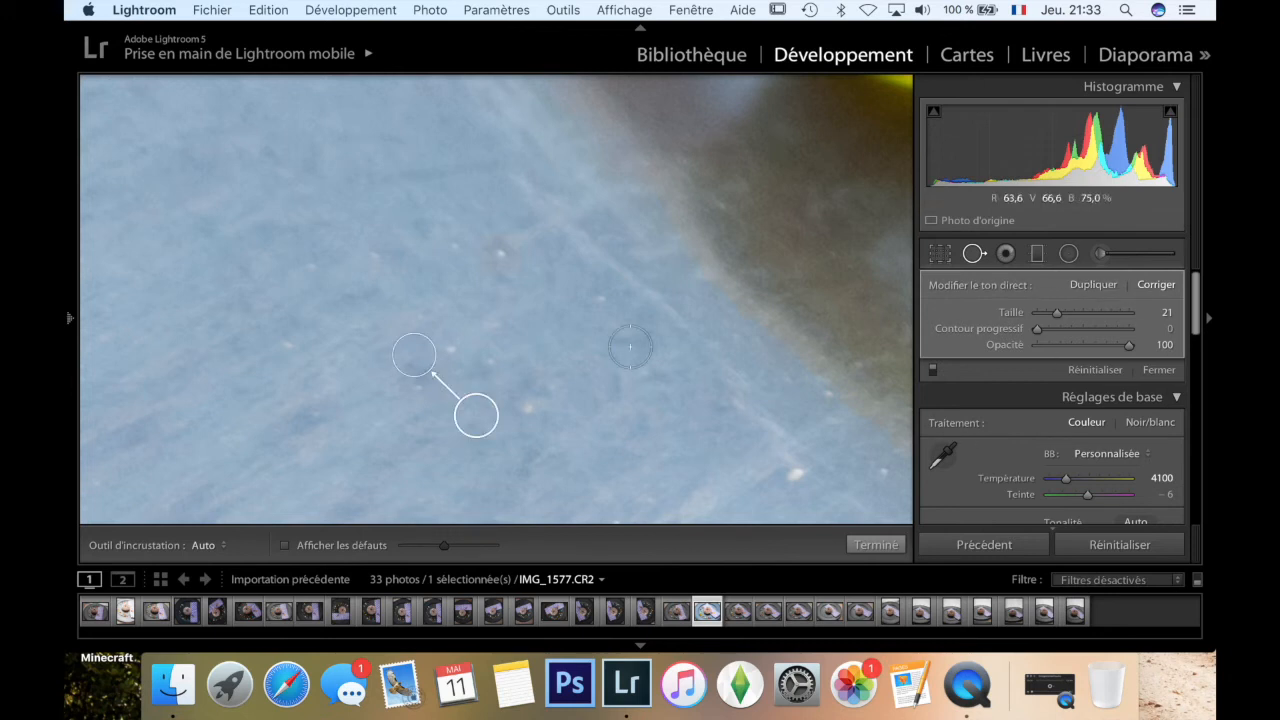
click(895, 545)
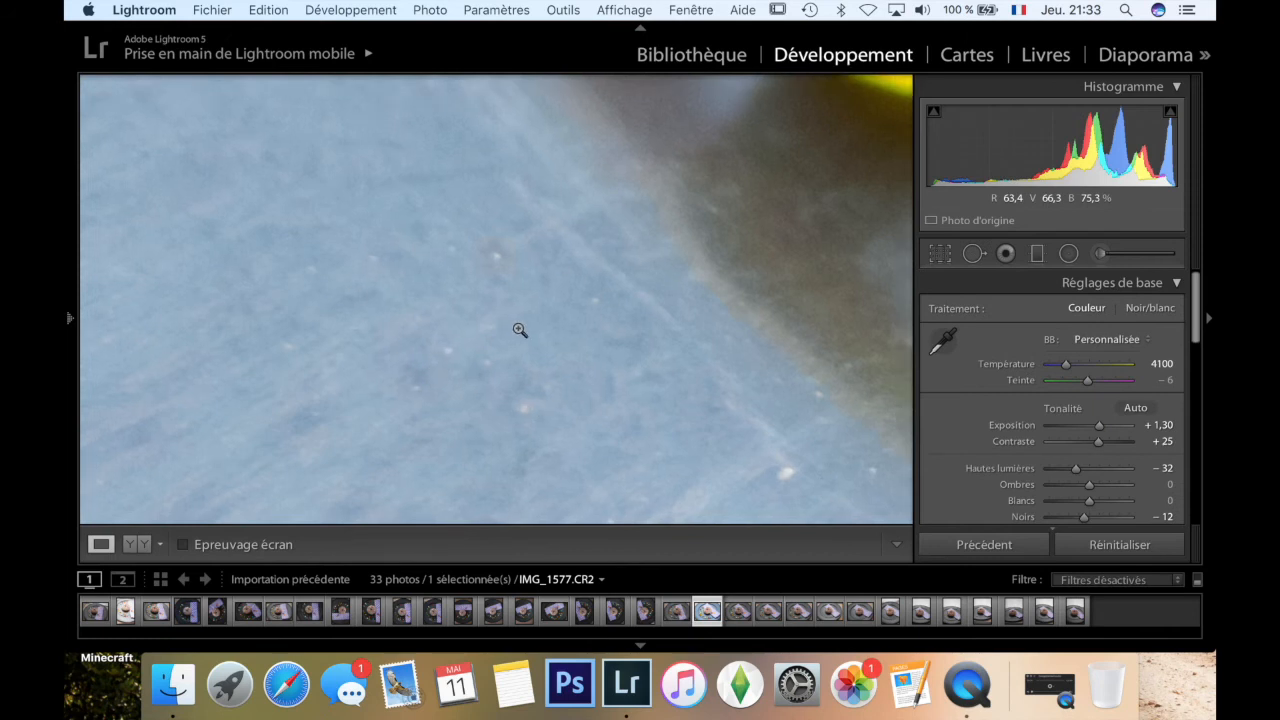
click(667, 368)
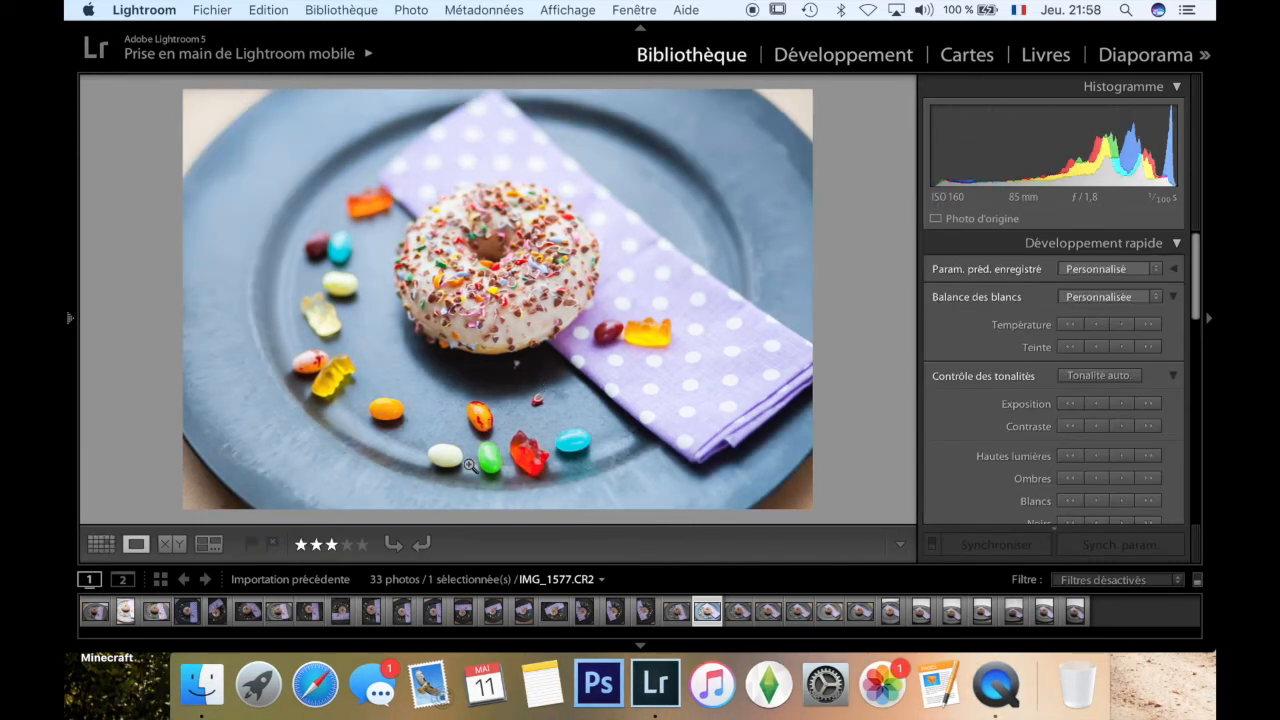
Rate IMG_1577.CR2 five stars and open its export settings.
key(5)
right_click(710, 620)
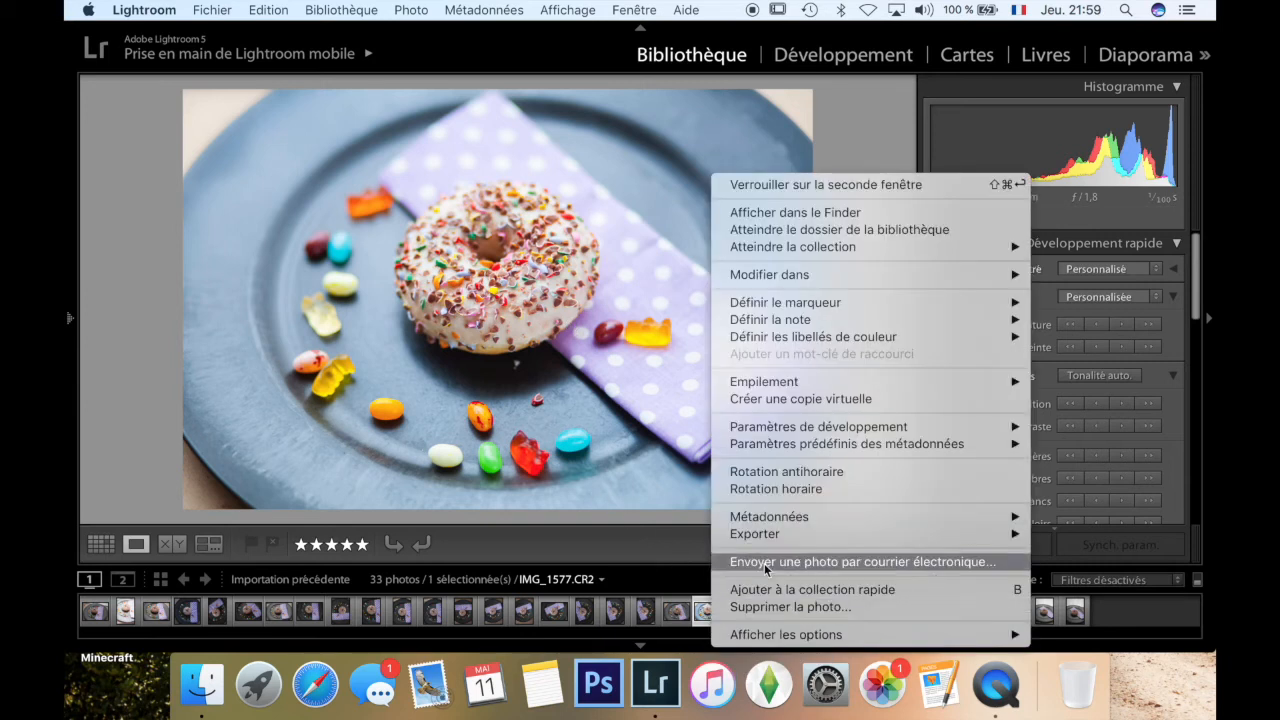
mouse_move(783, 538)
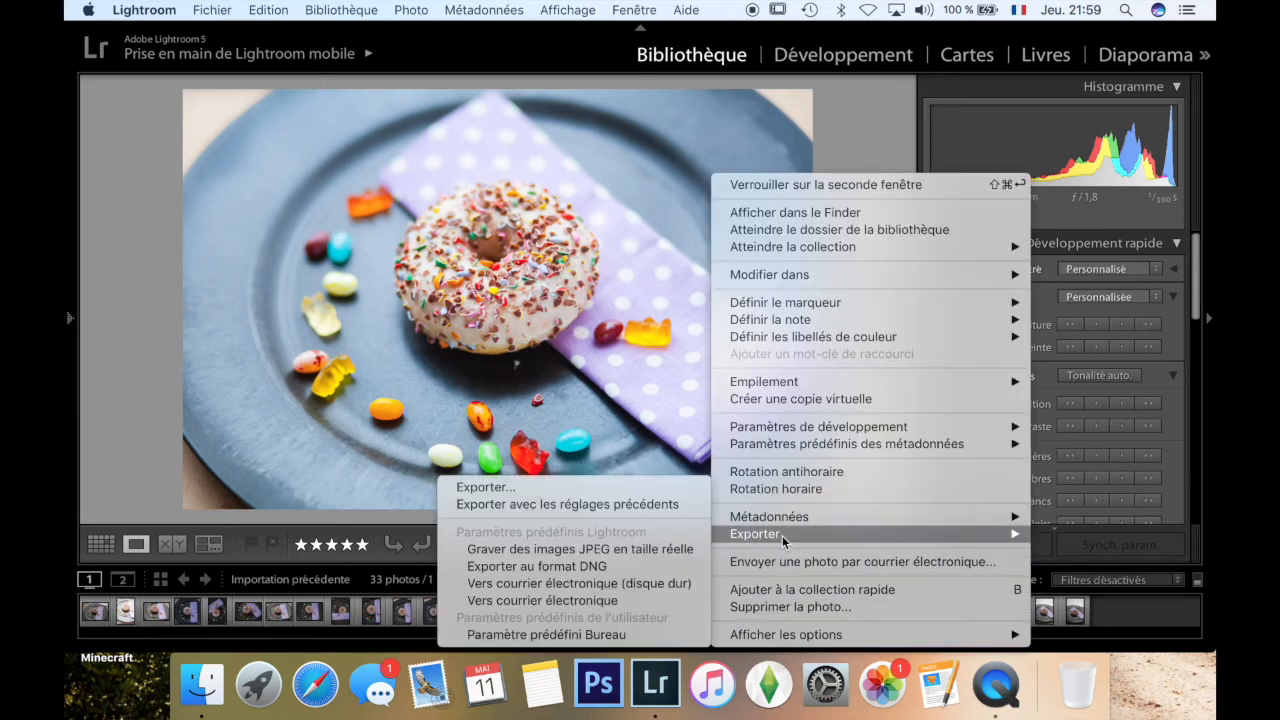
click(647, 489)
Set the export location to the original photo's folder, in a subfolder named JPEG DONUTS.
scroll(680, 340, down, 10)
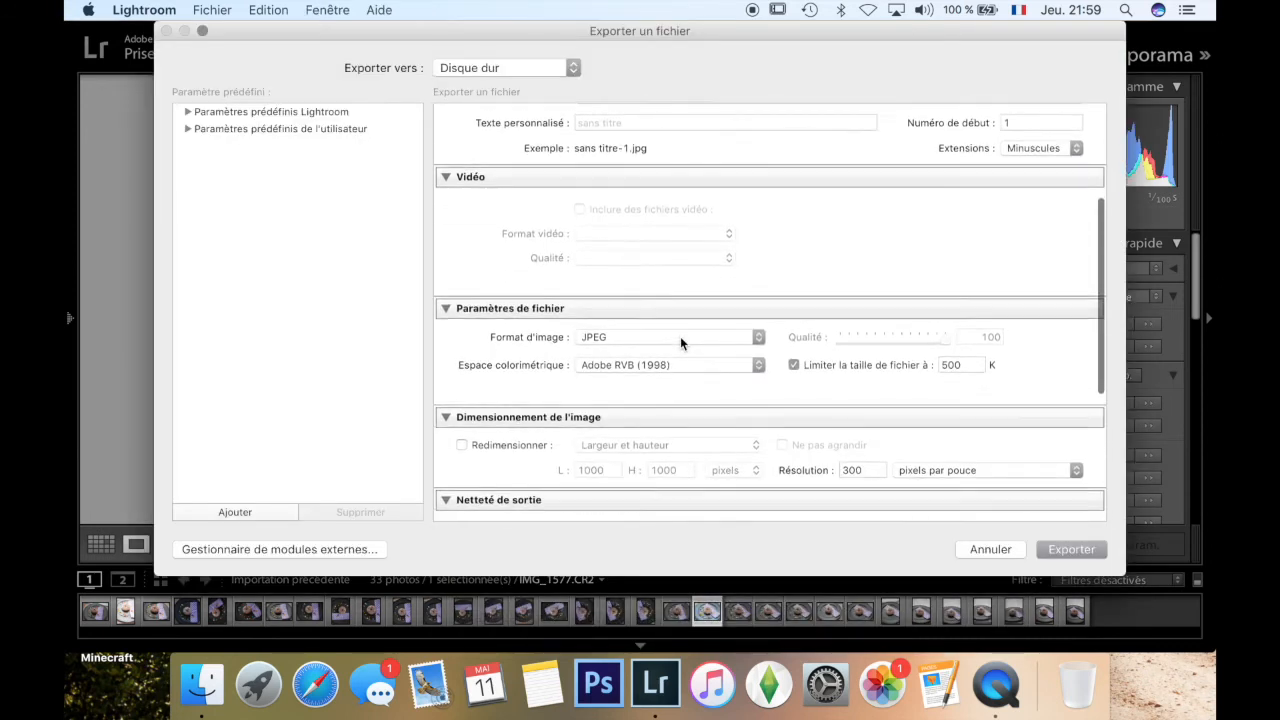
scroll(680, 351, up, 10)
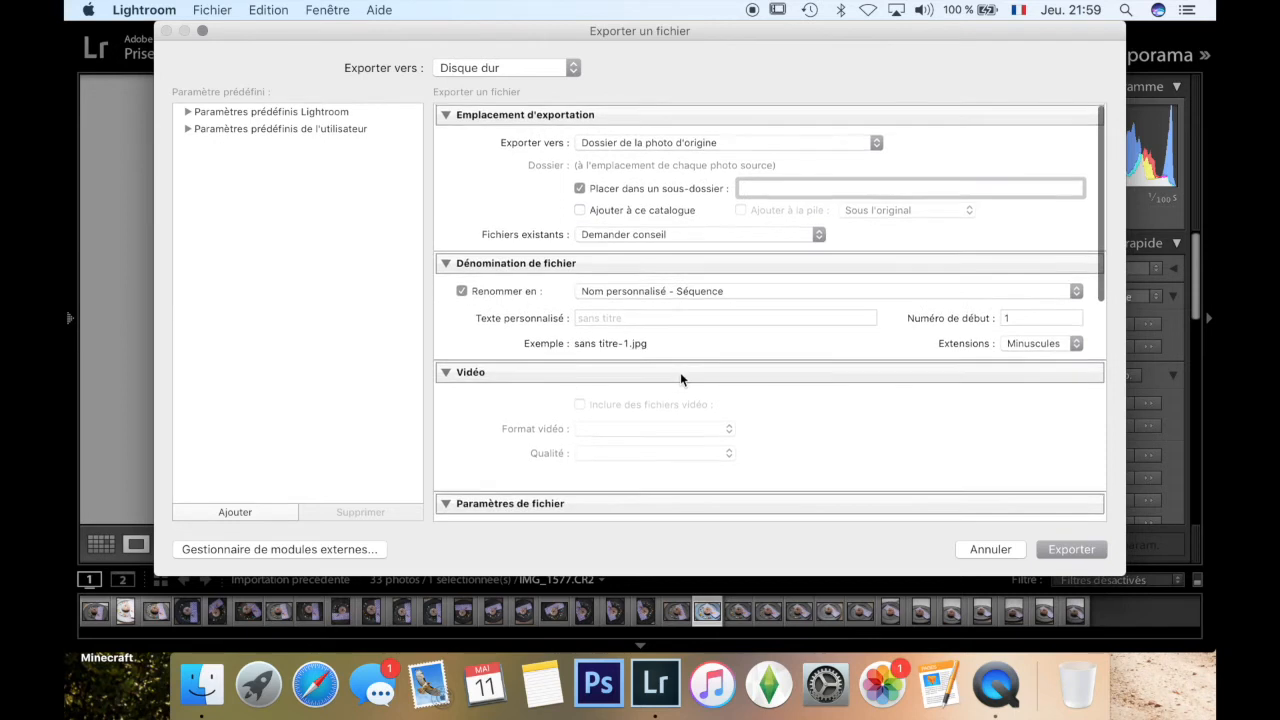
click(699, 147)
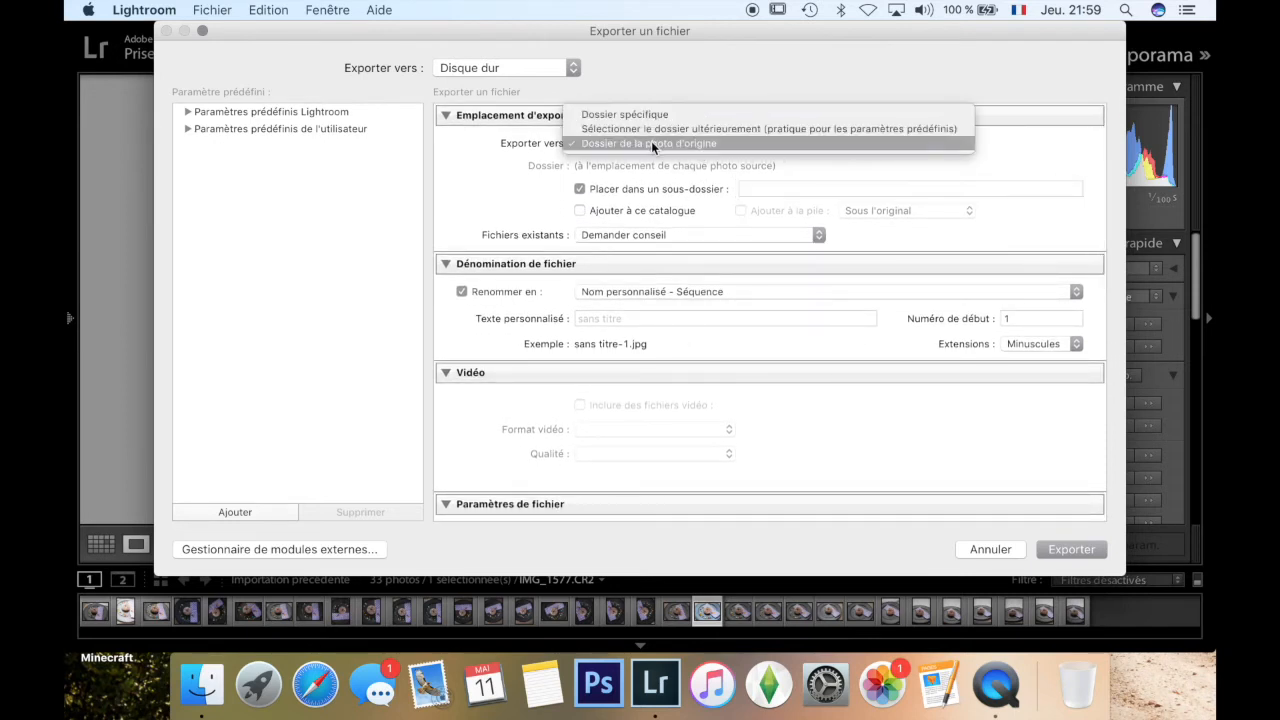
click(651, 141)
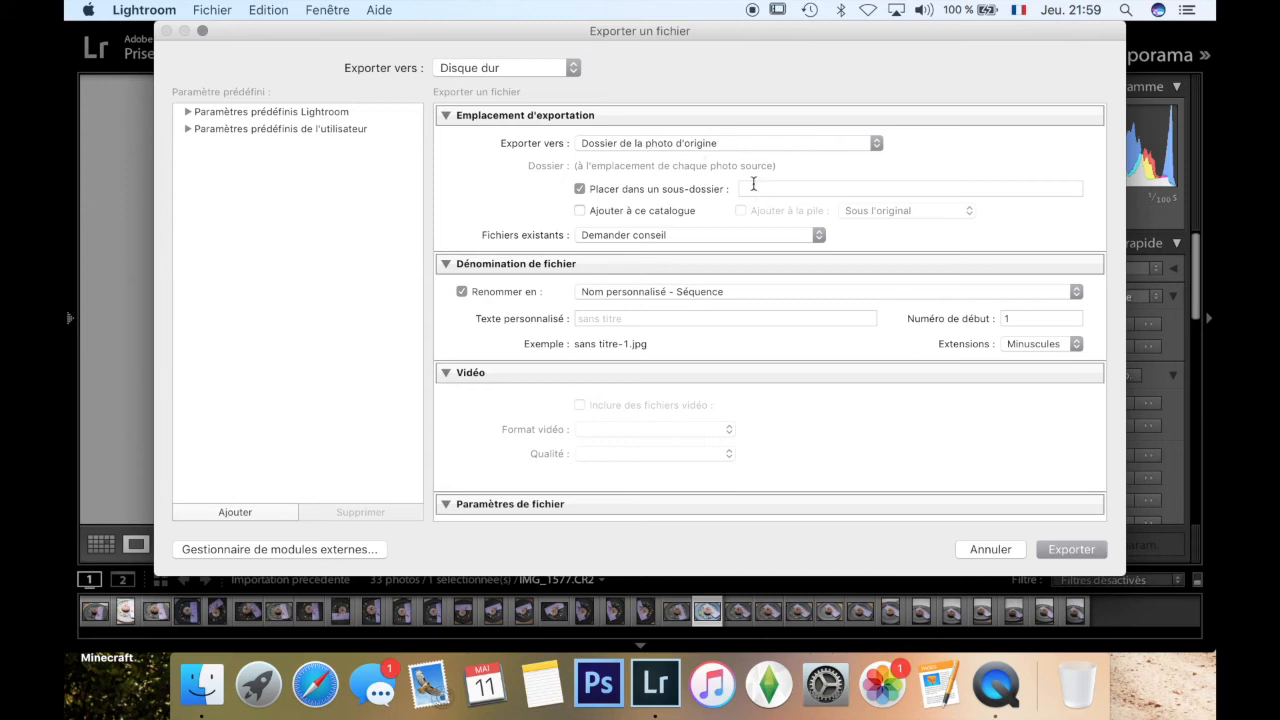
click(753, 191)
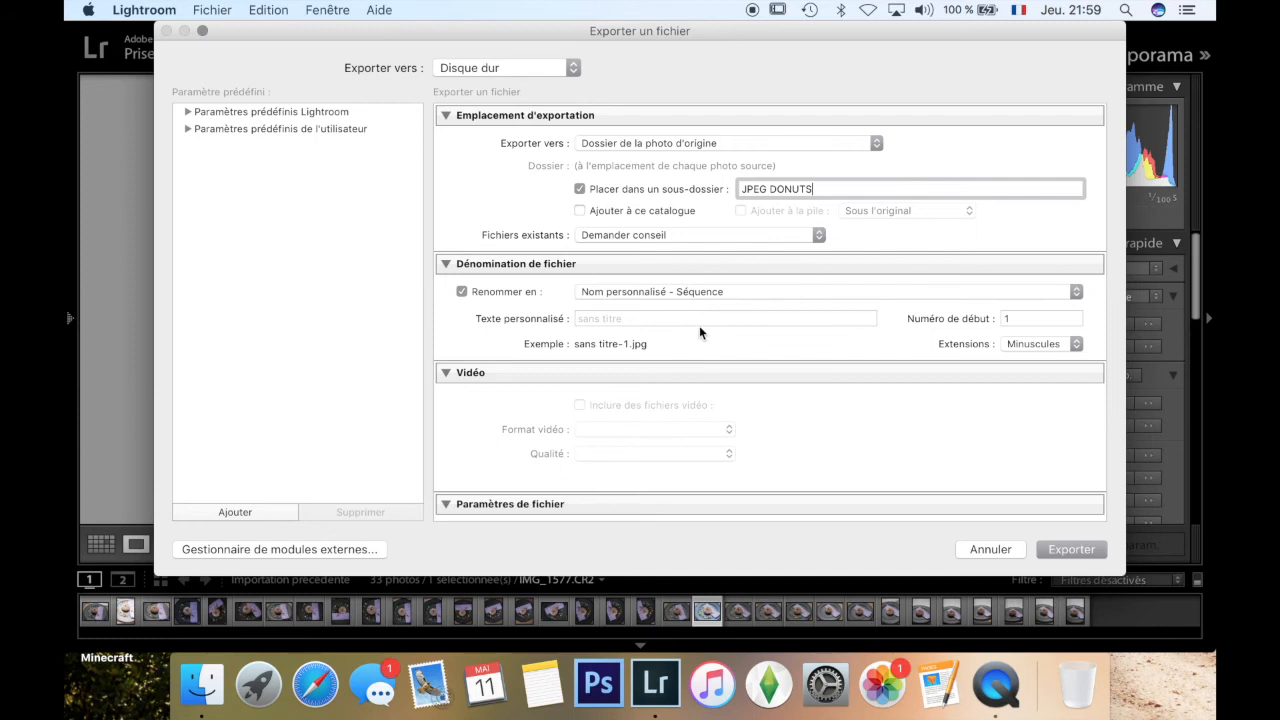
Set the custom text for the exported file's name to donuts.
scroll(709, 316, down, 5)
click(697, 181)
text(do,)
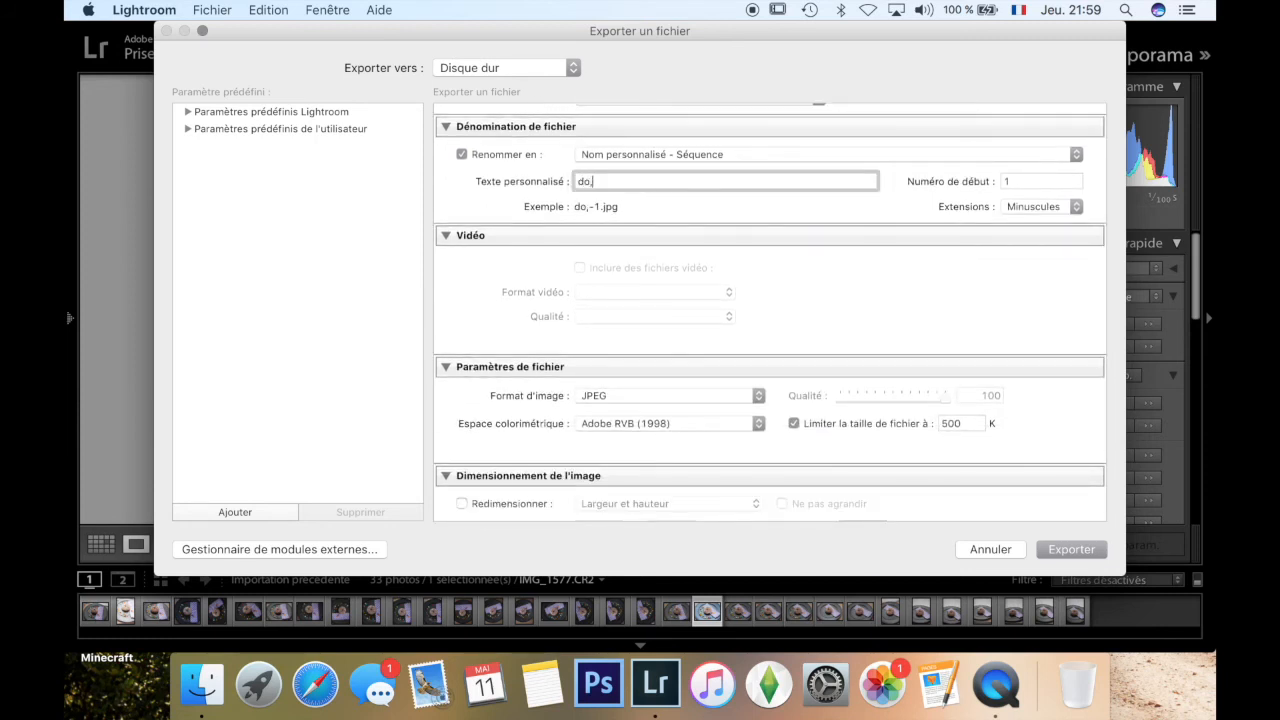
text(uts)
click(592, 182)
key(BackSpace)
text(n)
click(702, 256)
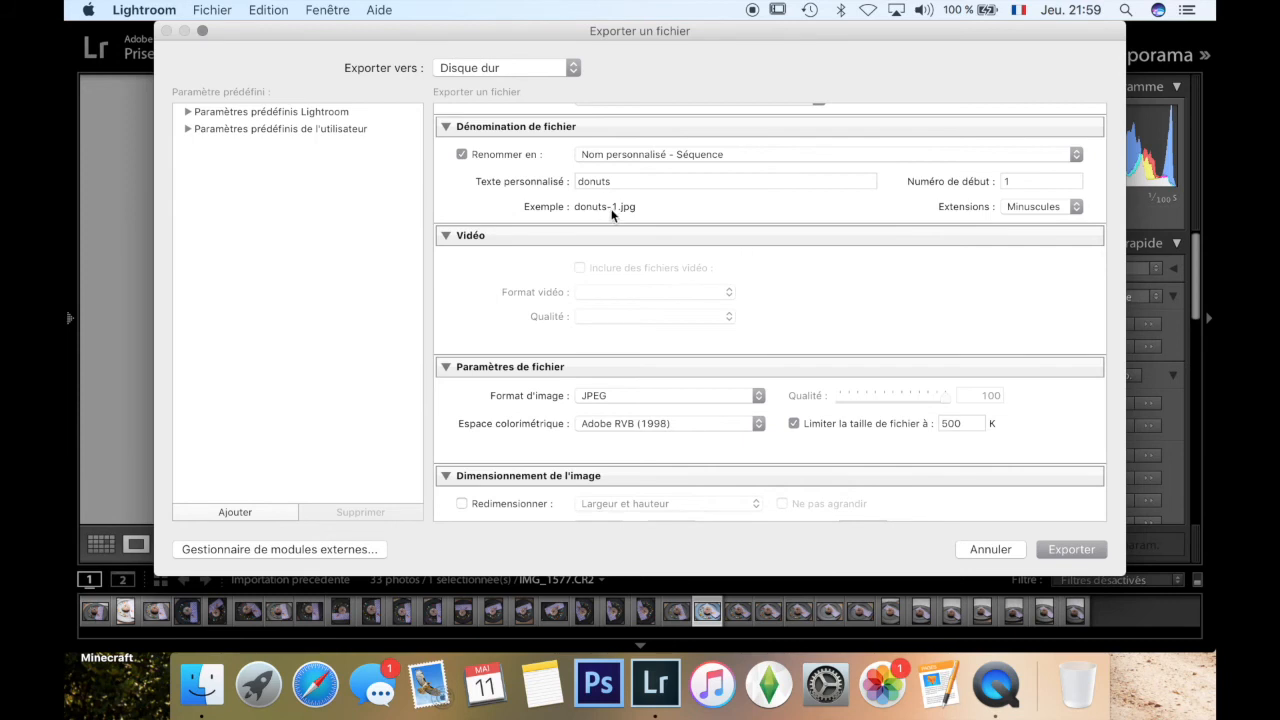
Remove the 500 K file size limit and export the photo as a JPEG.
scroll(787, 282, down, 5)
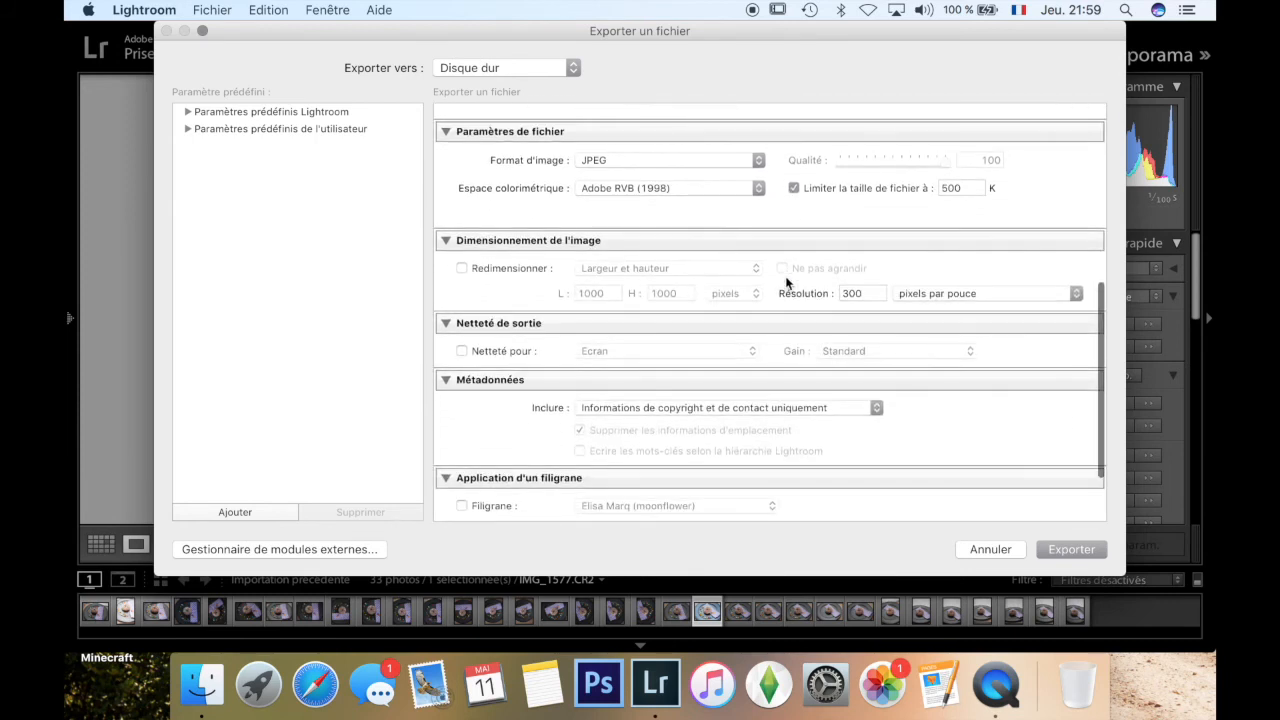
click(793, 187)
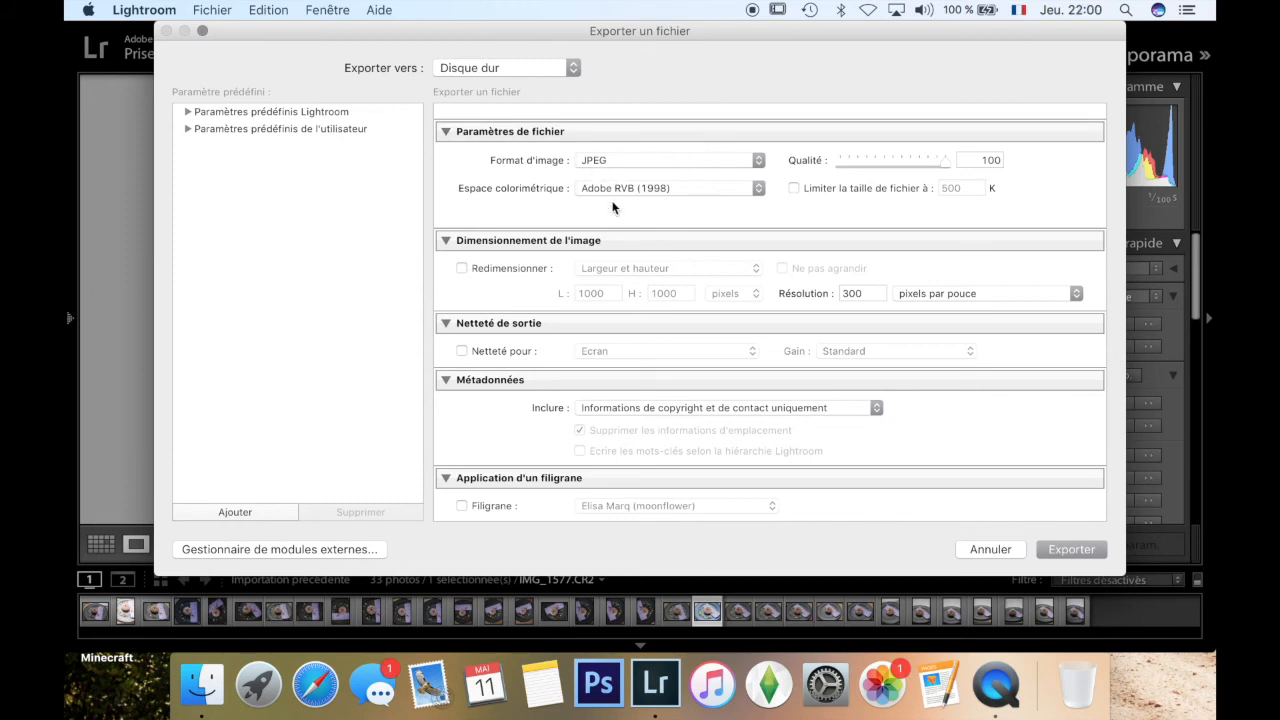
scroll(607, 362, down, 3)
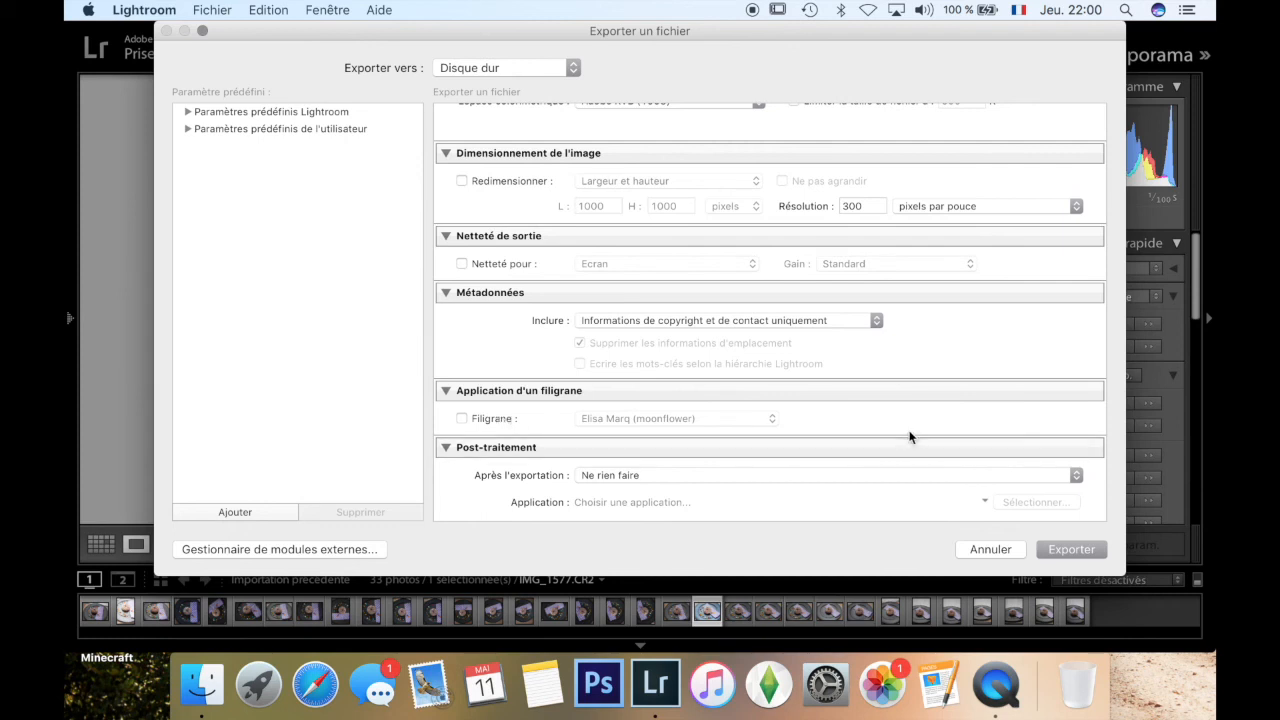
click(1071, 549)
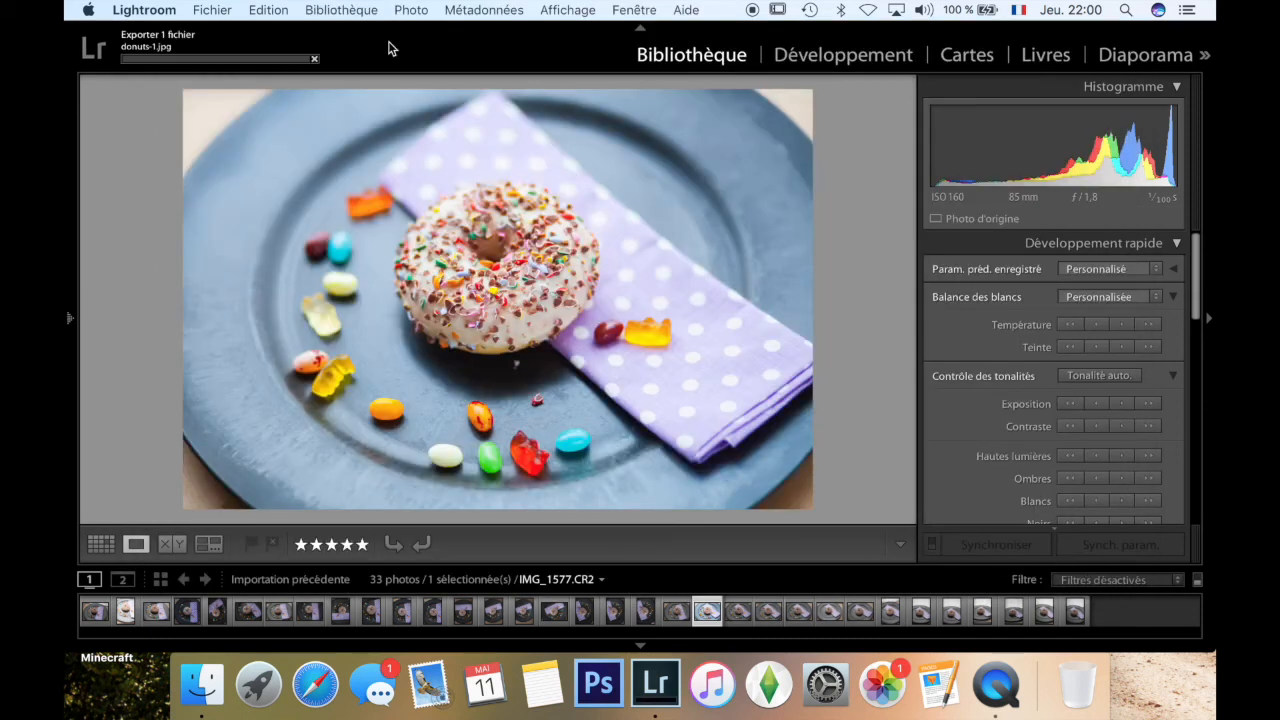